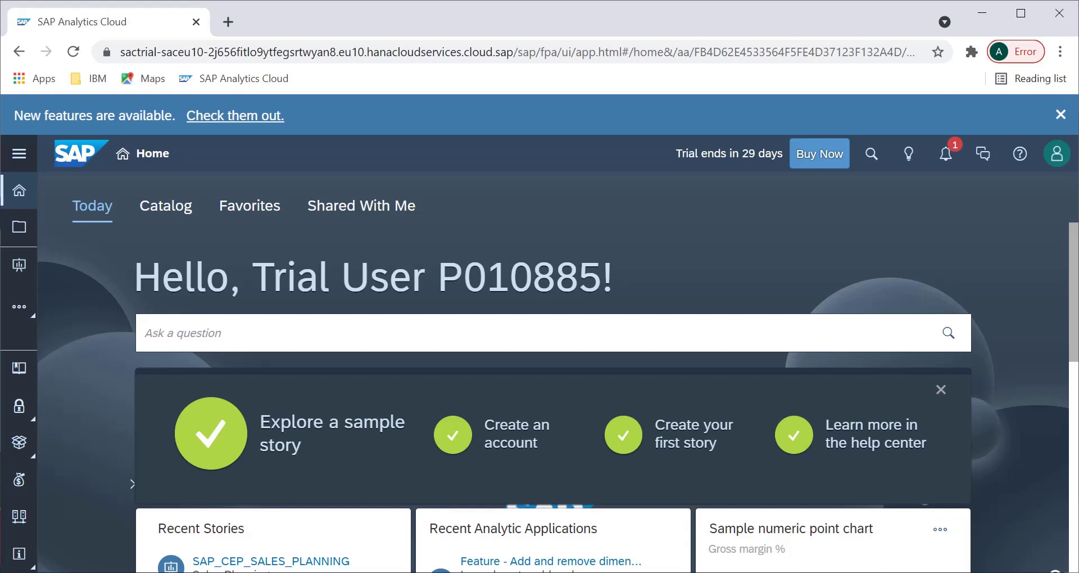
Check the software version in the system's About information and close it.
click(19, 554)
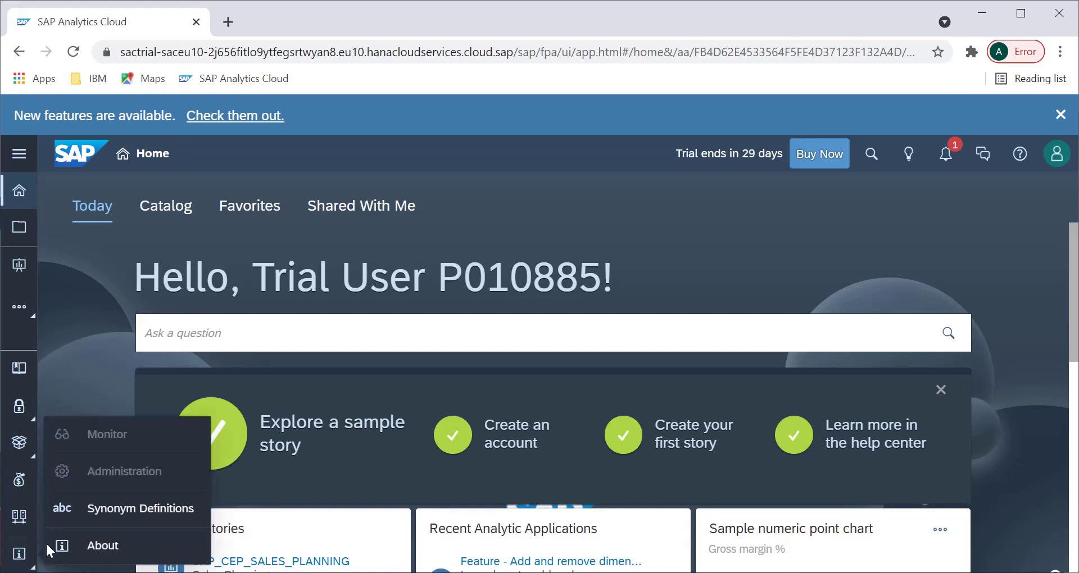
click(113, 544)
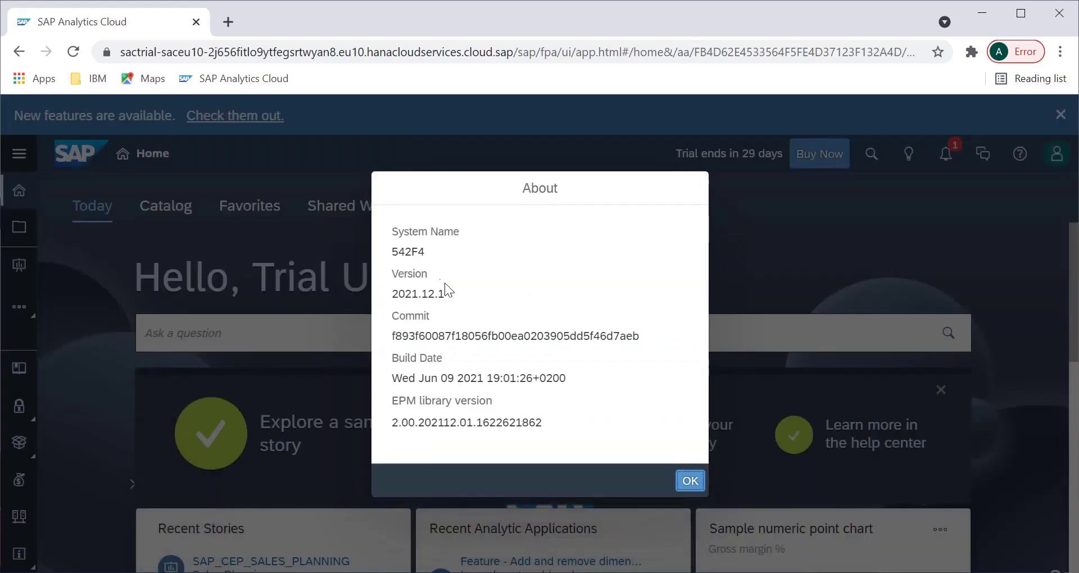
drag(419, 296, 400, 297)
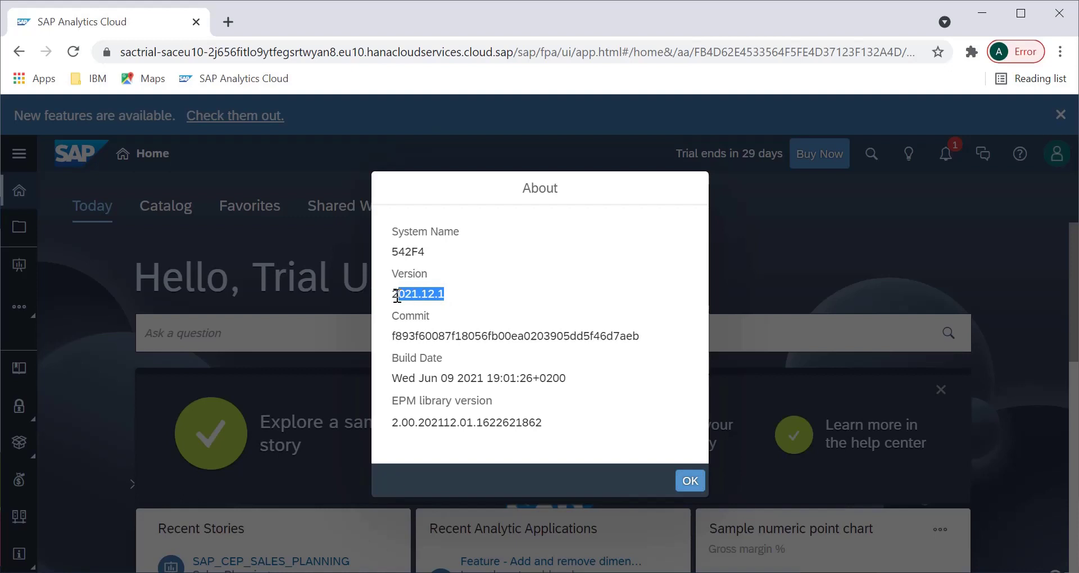
click(690, 482)
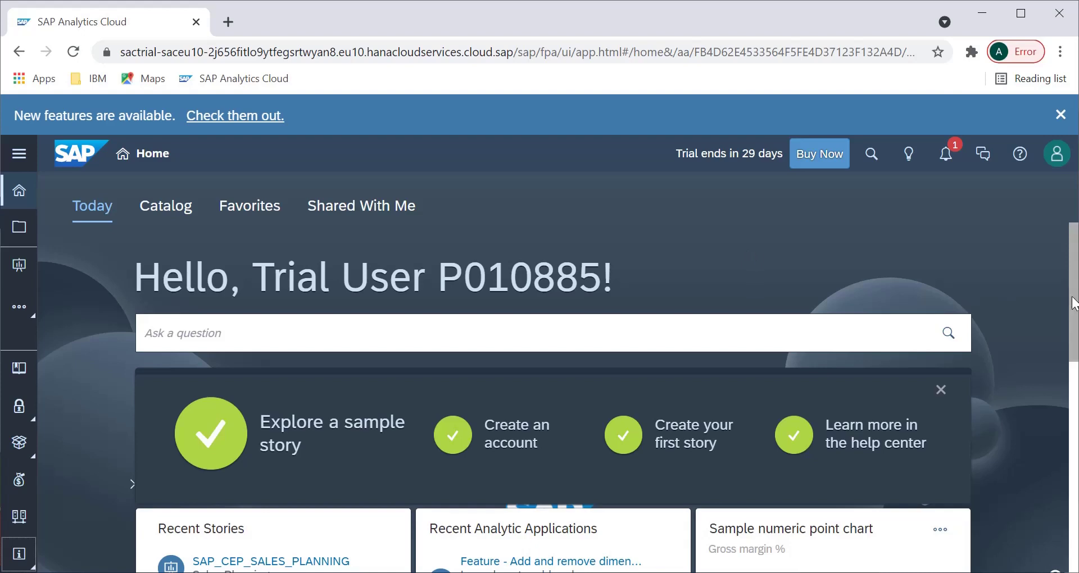
Set the home screen background to Violet in the Home Screen Settings, leaving Today - Default as the default tab.
scroll(1074, 303, down, 1)
scroll(1073, 303, up, 1)
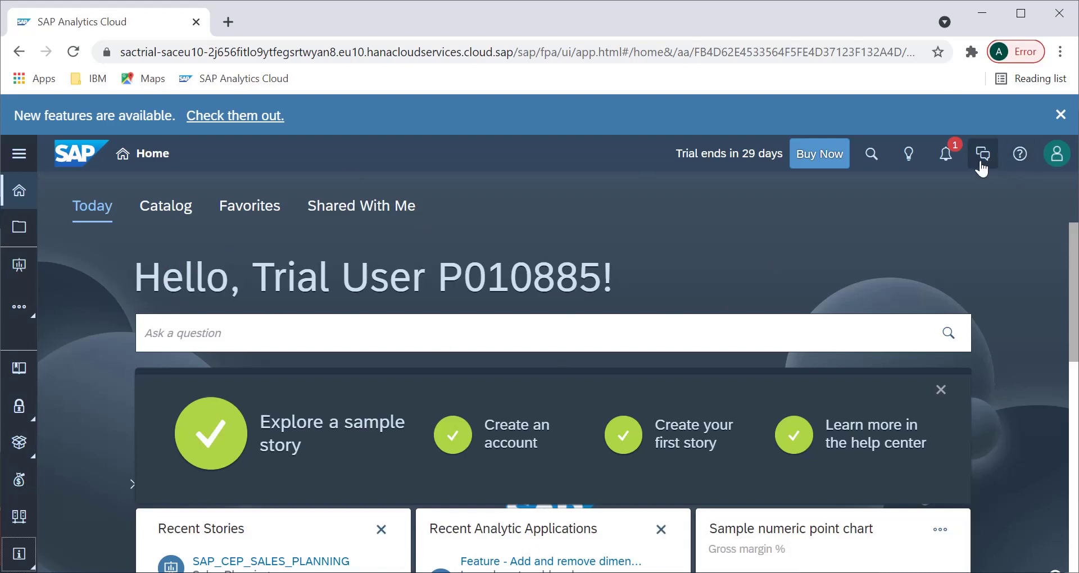
click(1055, 162)
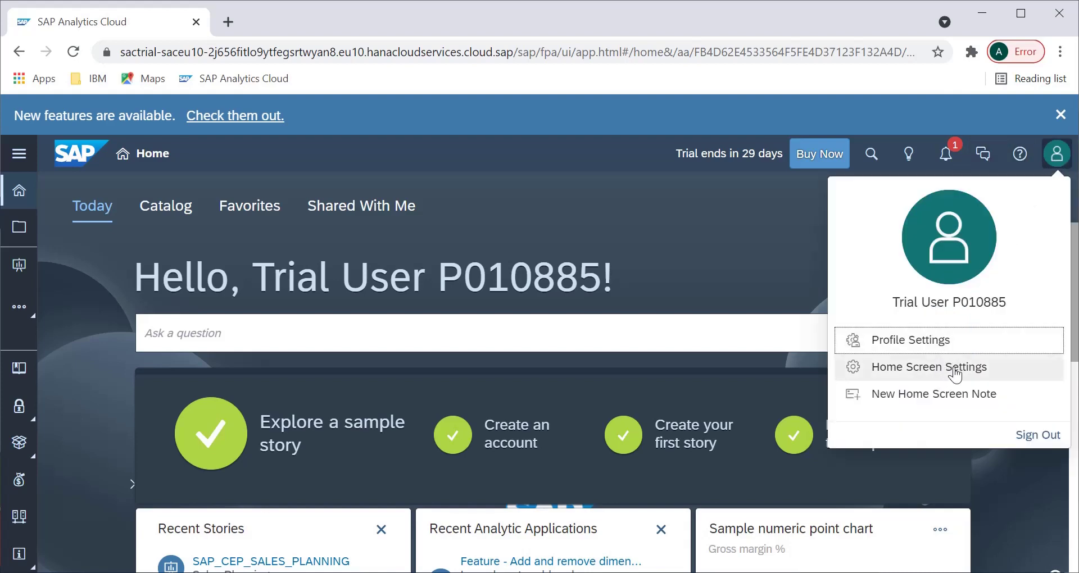
click(937, 374)
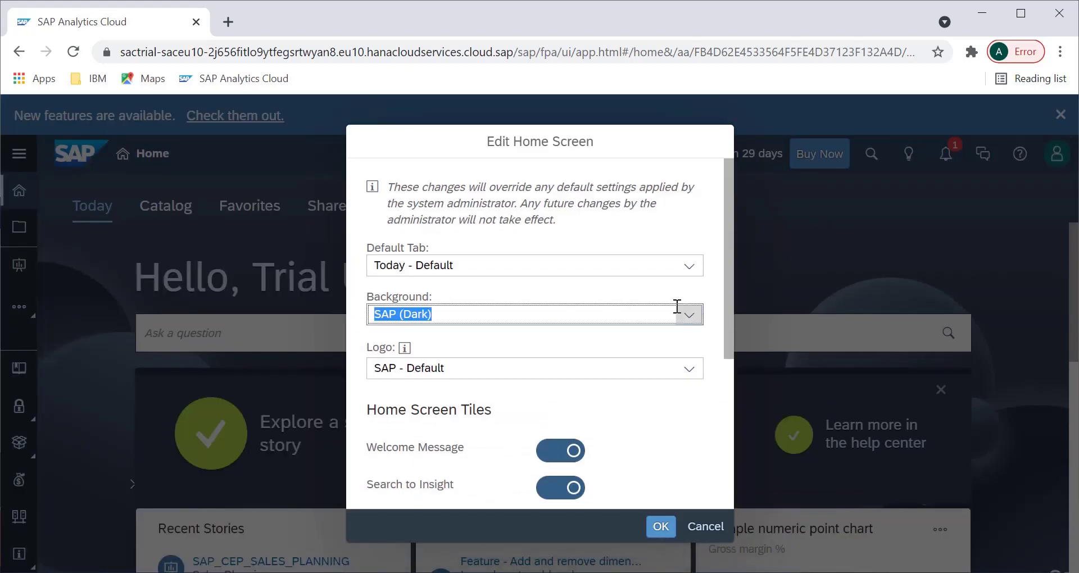
click(693, 273)
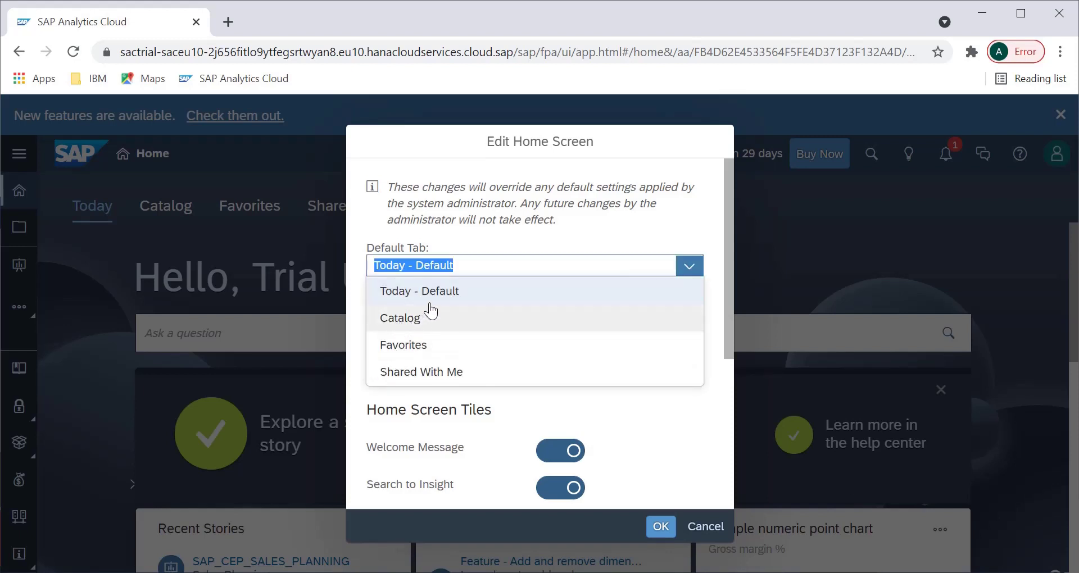
click(683, 234)
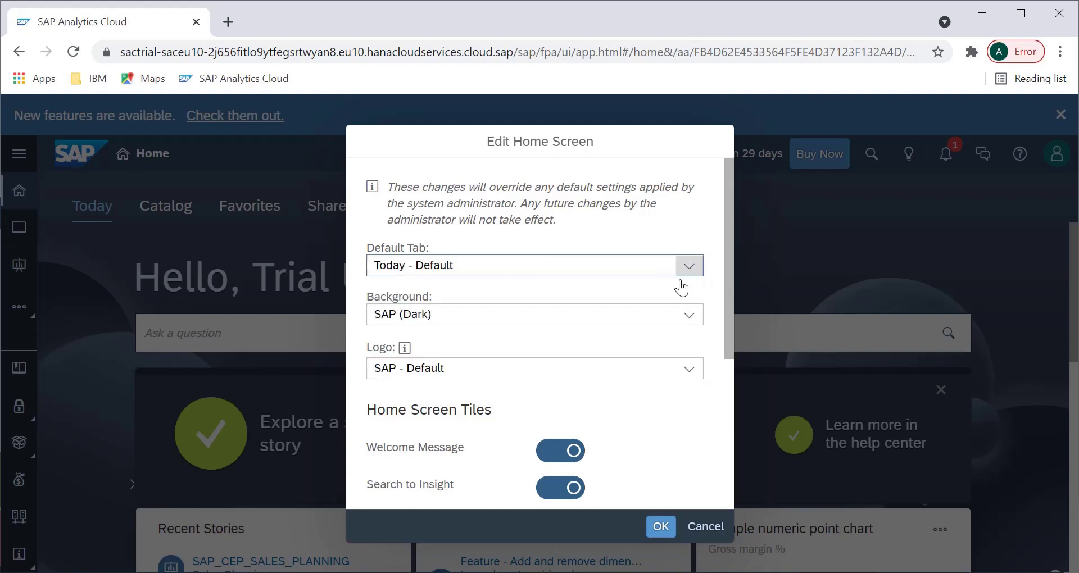
click(689, 315)
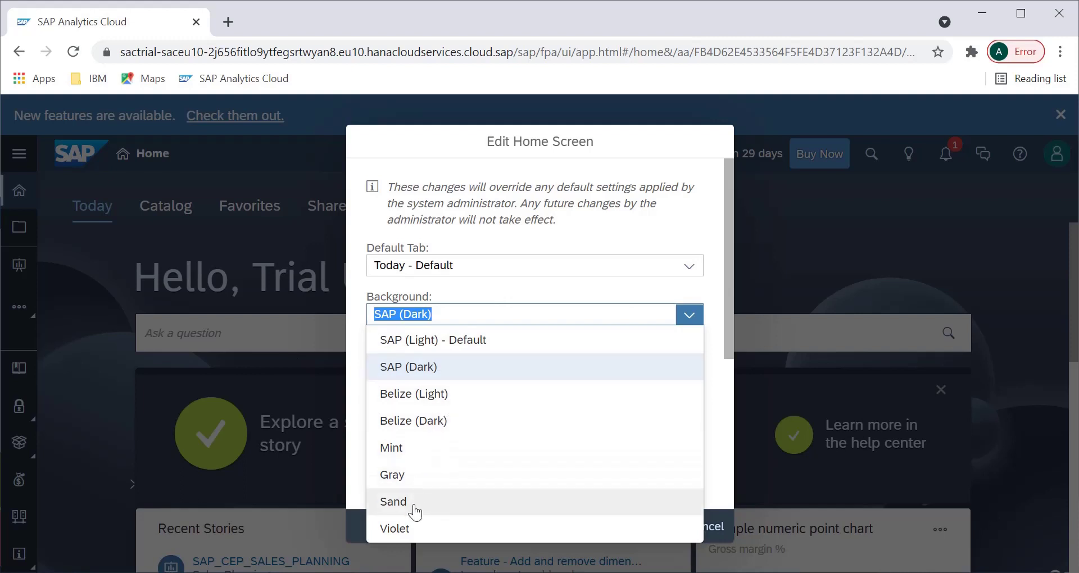
click(405, 528)
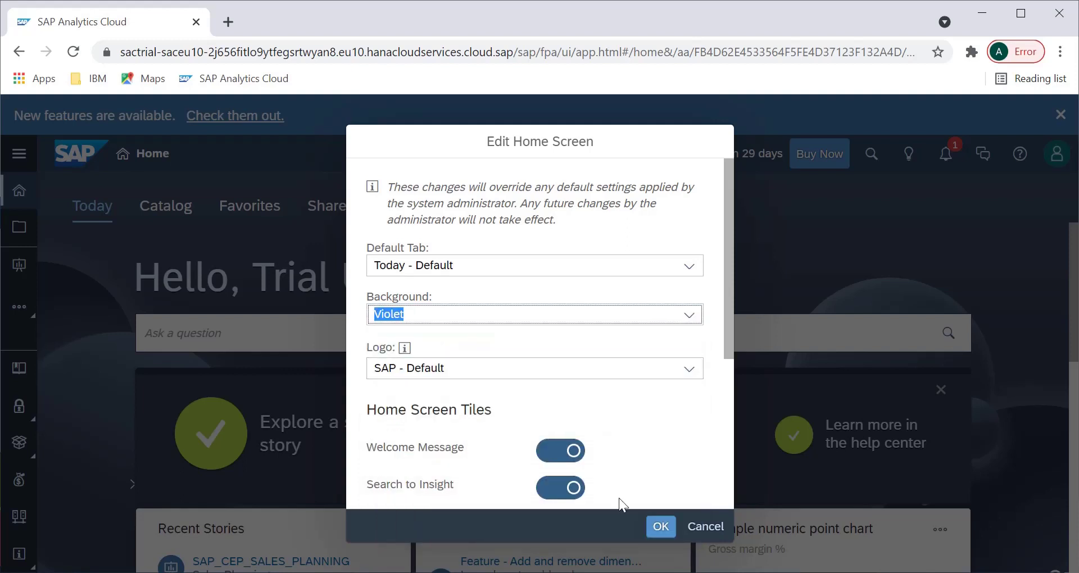
click(661, 527)
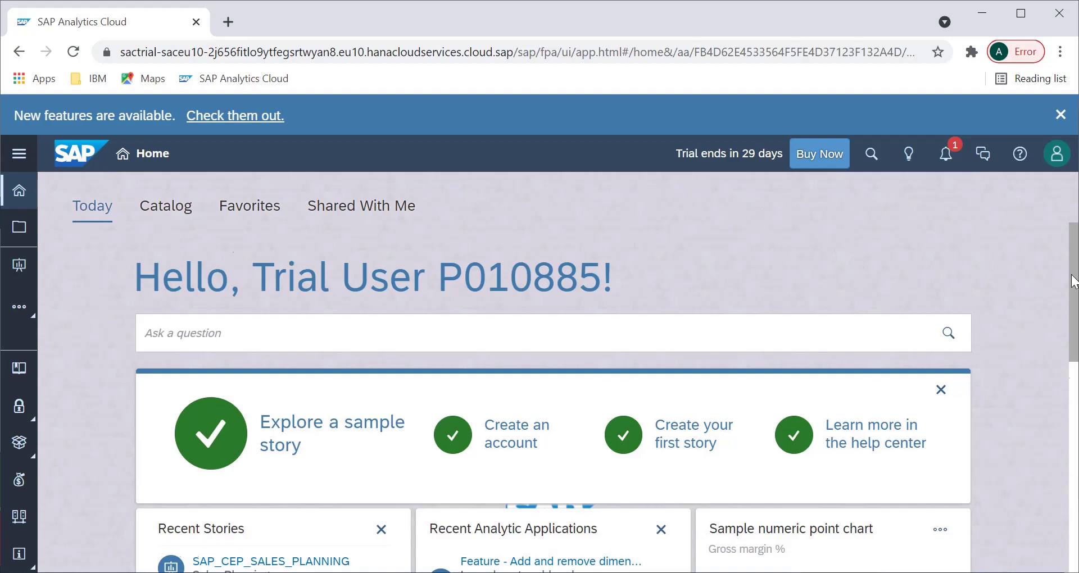
Open the Stories page and review its creation options, templates and recent files.
scroll(553, 393, down, 5)
scroll(553, 394, up, 5)
click(28, 277)
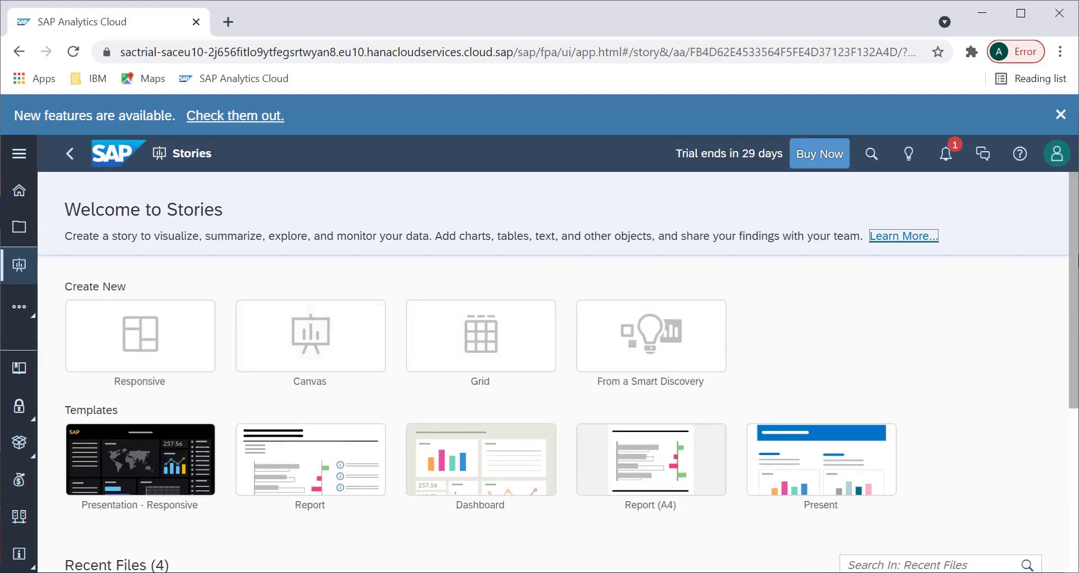
scroll(282, 368, down, 5)
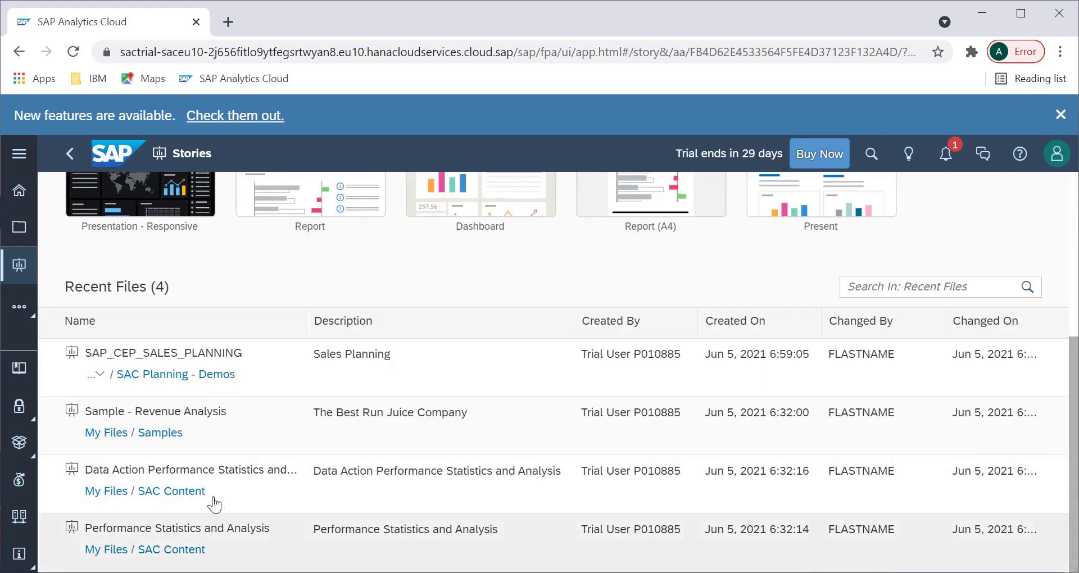
scroll(1075, 422, up, 5)
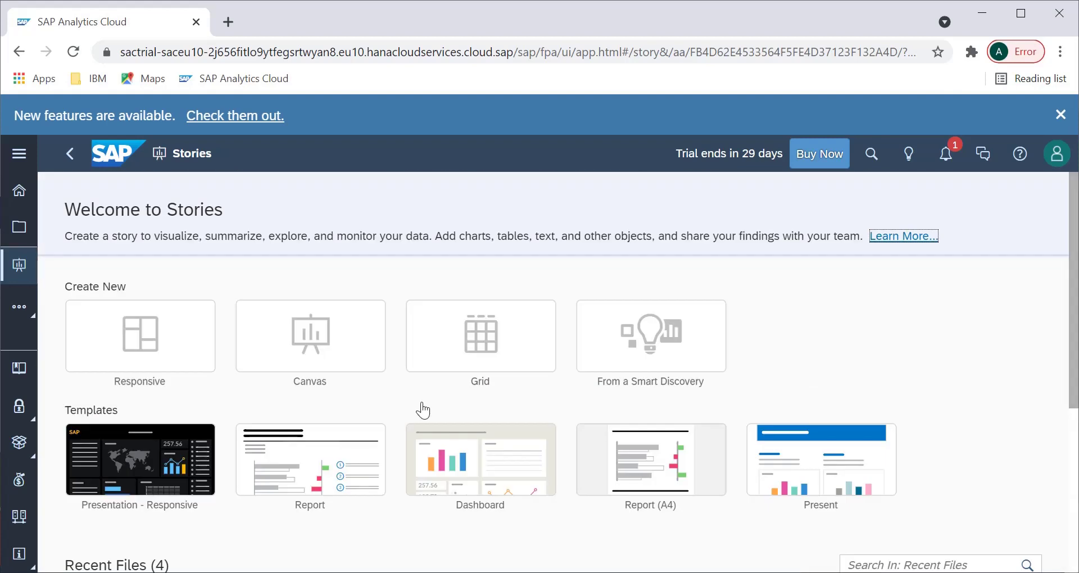
Open the Content Network page and view the options available under Security and Deployment.
click(19, 306)
click(19, 378)
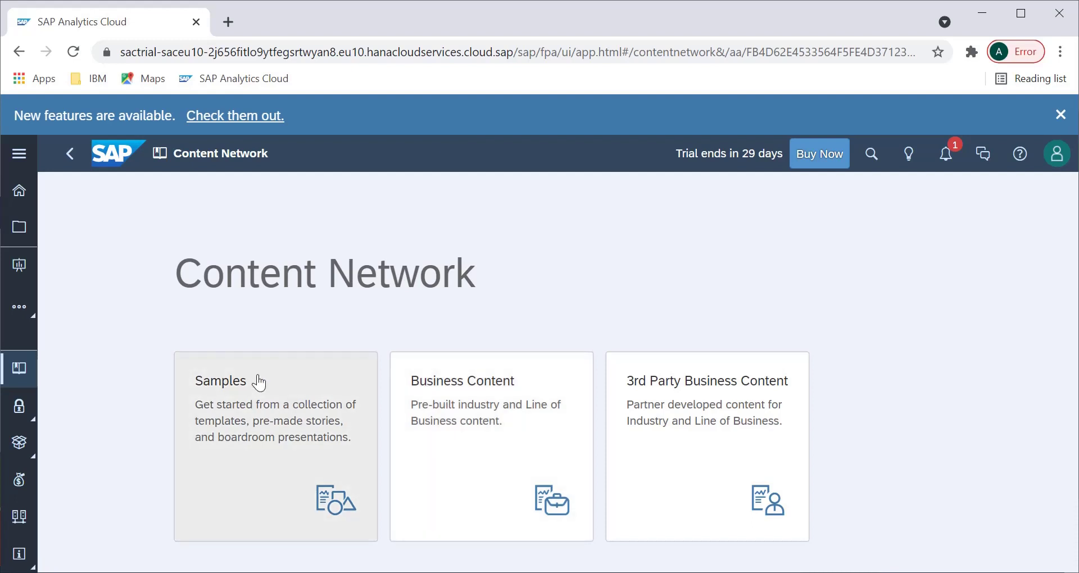
click(20, 419)
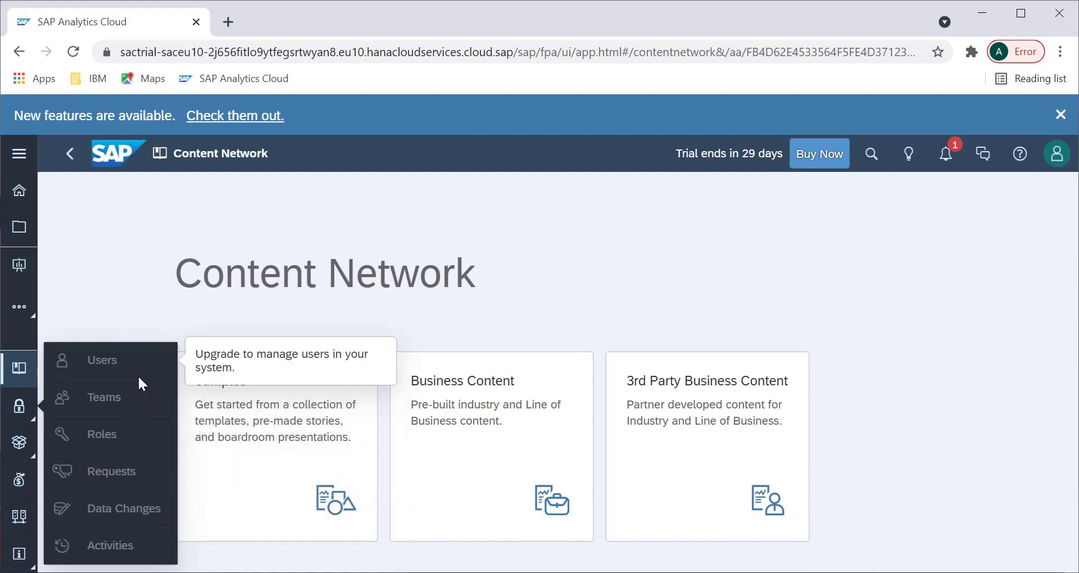
click(13, 450)
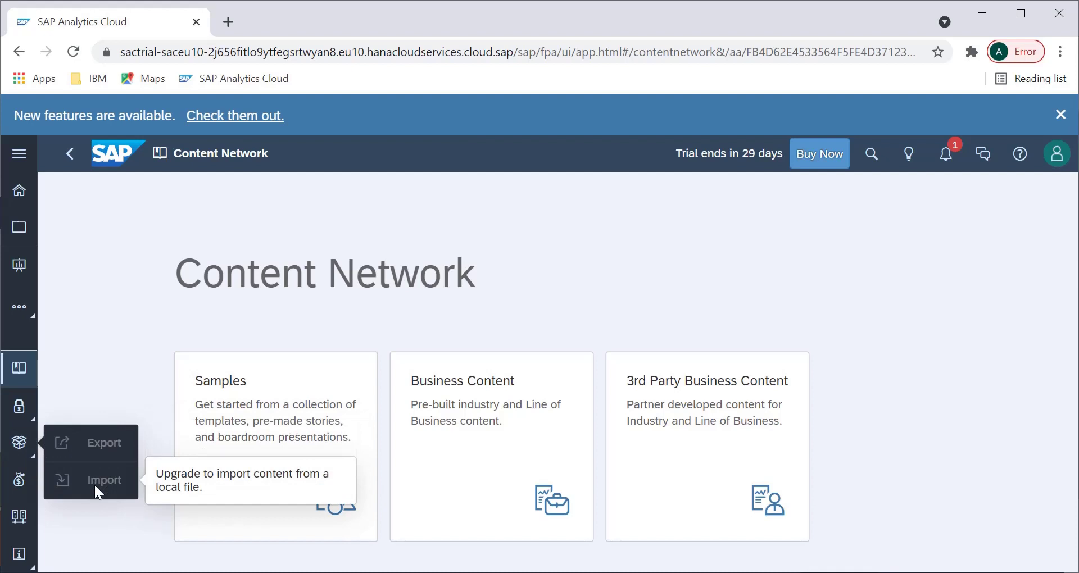
Open the Account page and review the features included in the Business plan.
click(22, 481)
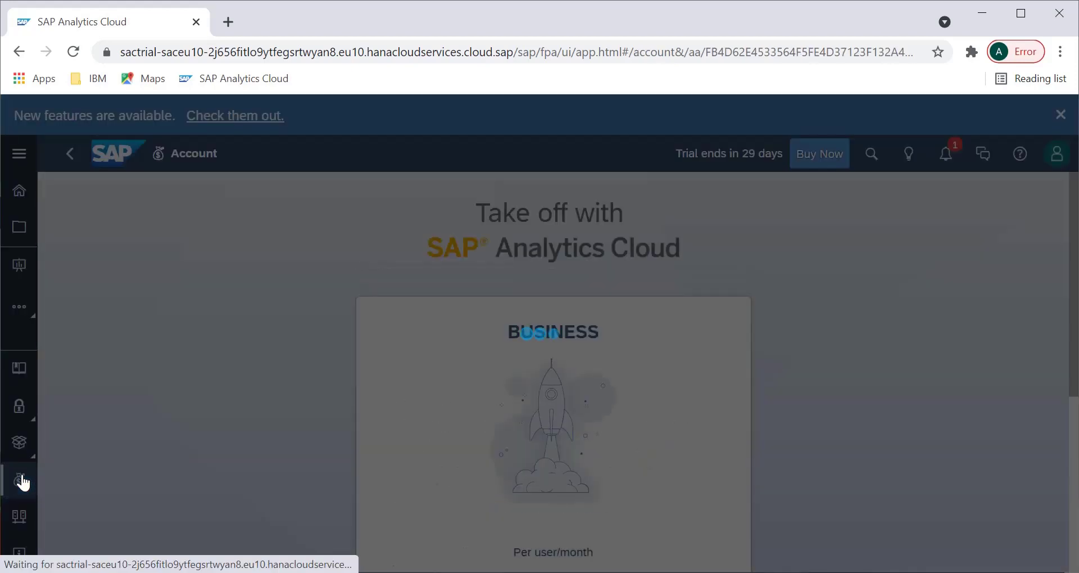
scroll(554, 371, down, 5)
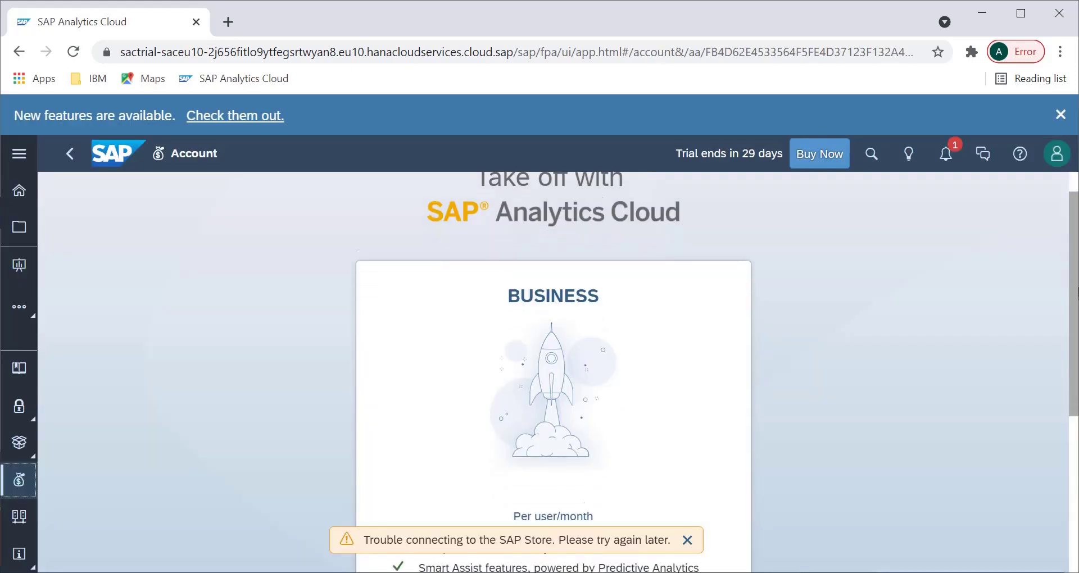
scroll(554, 348, up, 1)
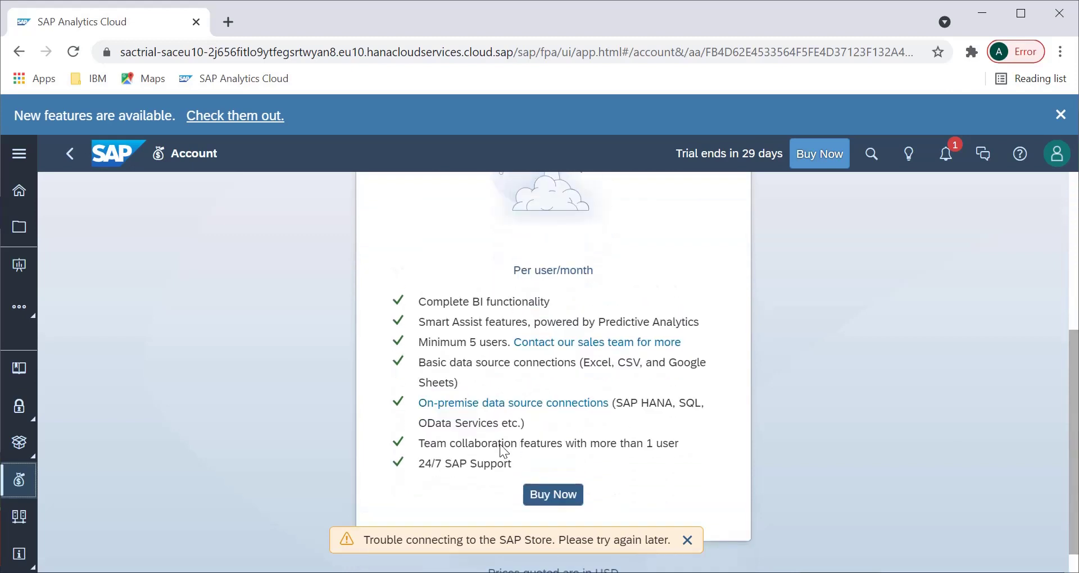
On the Connections page, browse the data sources offered for a new connection without adding one, and view the System options.
click(19, 517)
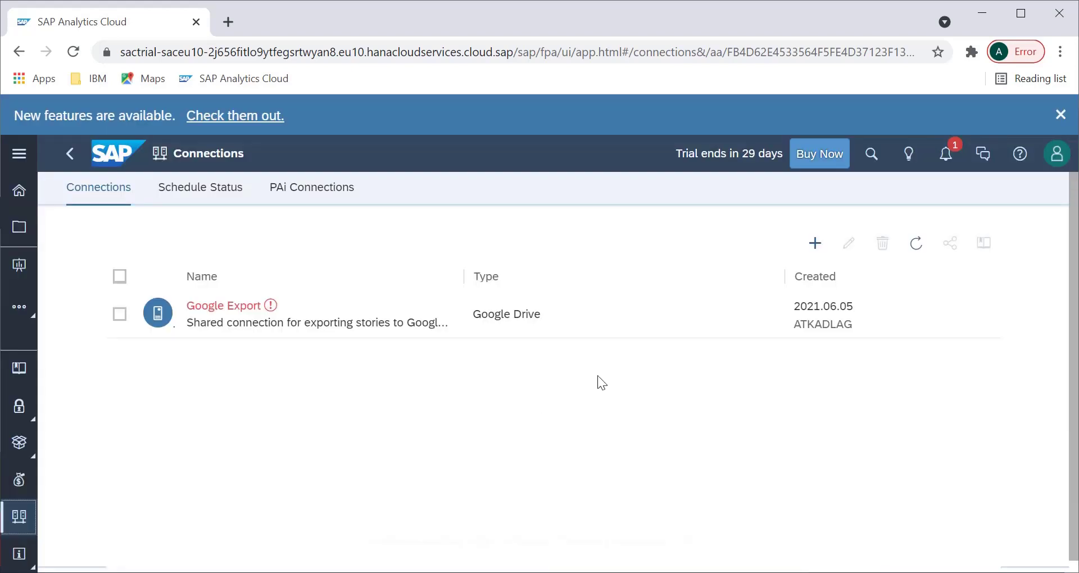
click(815, 243)
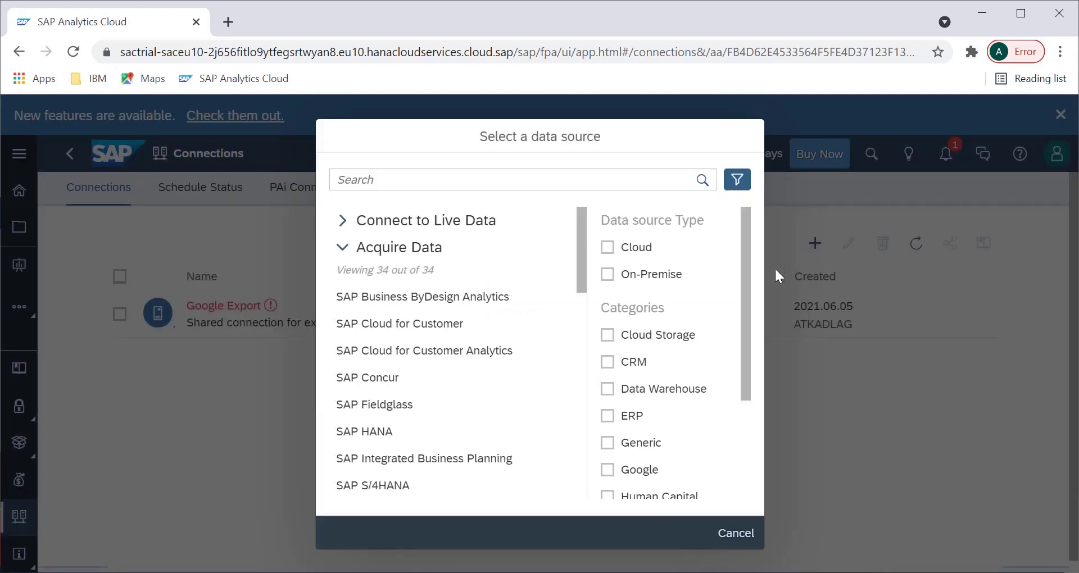
drag(748, 292, 668, 231)
drag(585, 241, 587, 274)
click(735, 533)
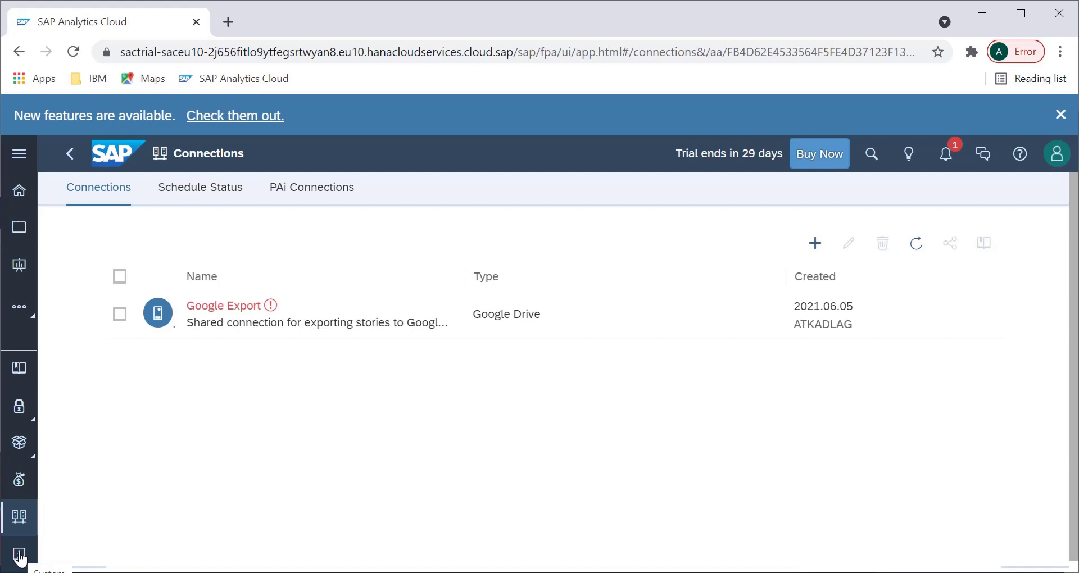
click(19, 556)
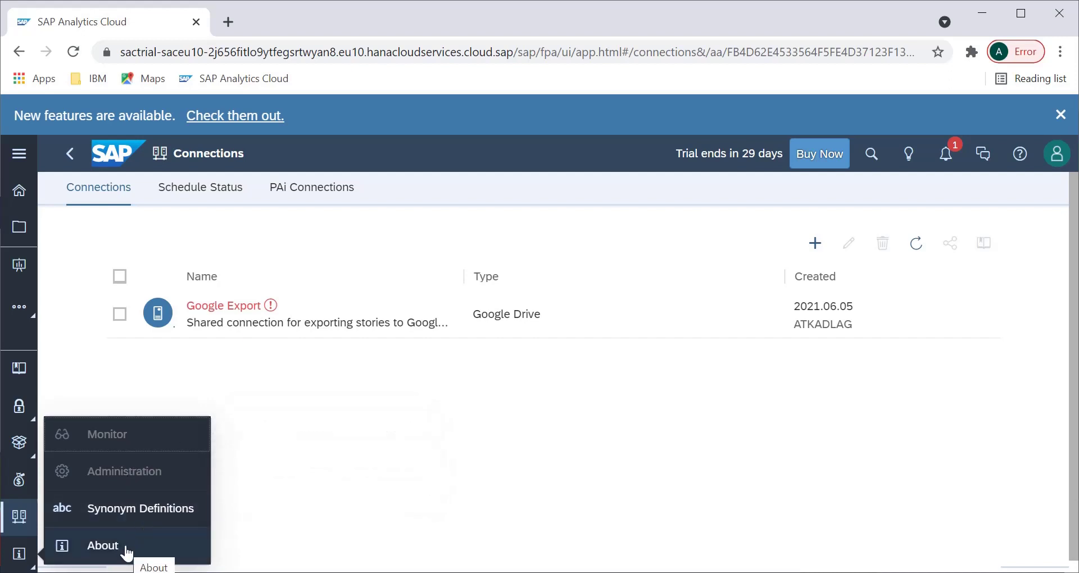
click(380, 454)
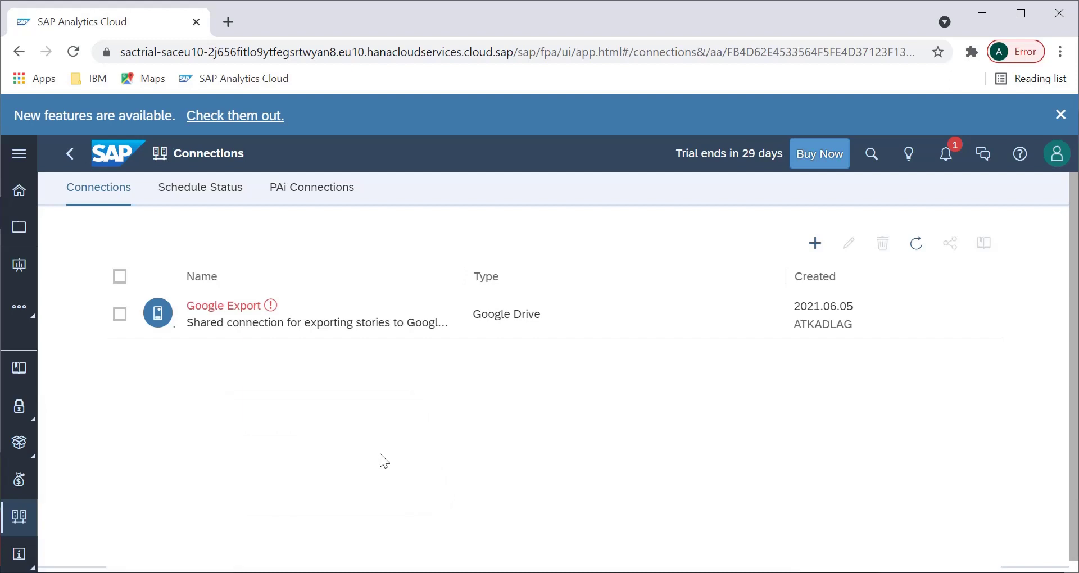
Open the Analytic Applications page and go to its list of recent files.
click(29, 274)
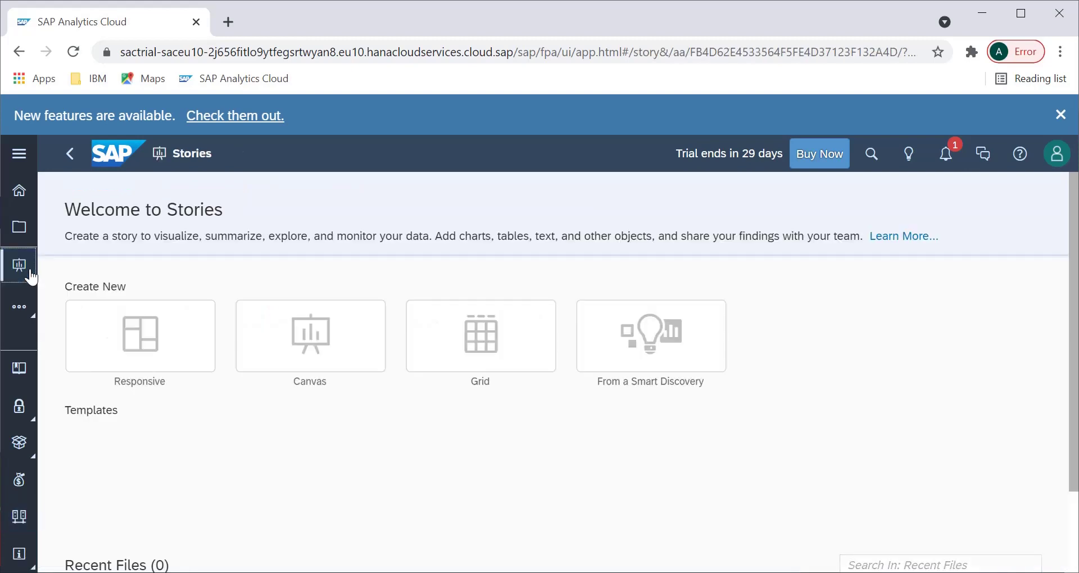
click(19, 306)
click(115, 300)
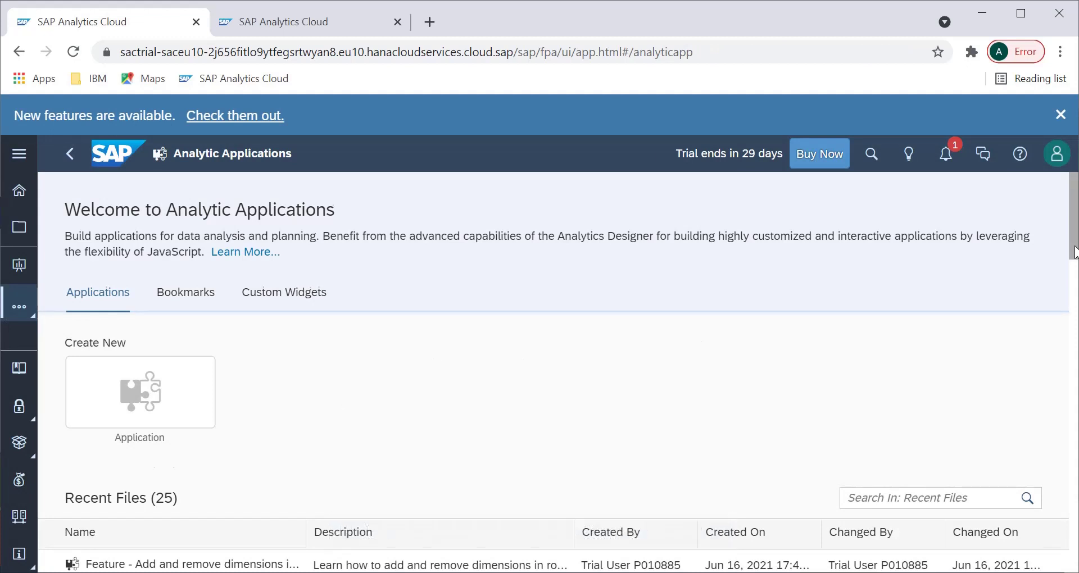
scroll(1075, 252, down, 1)
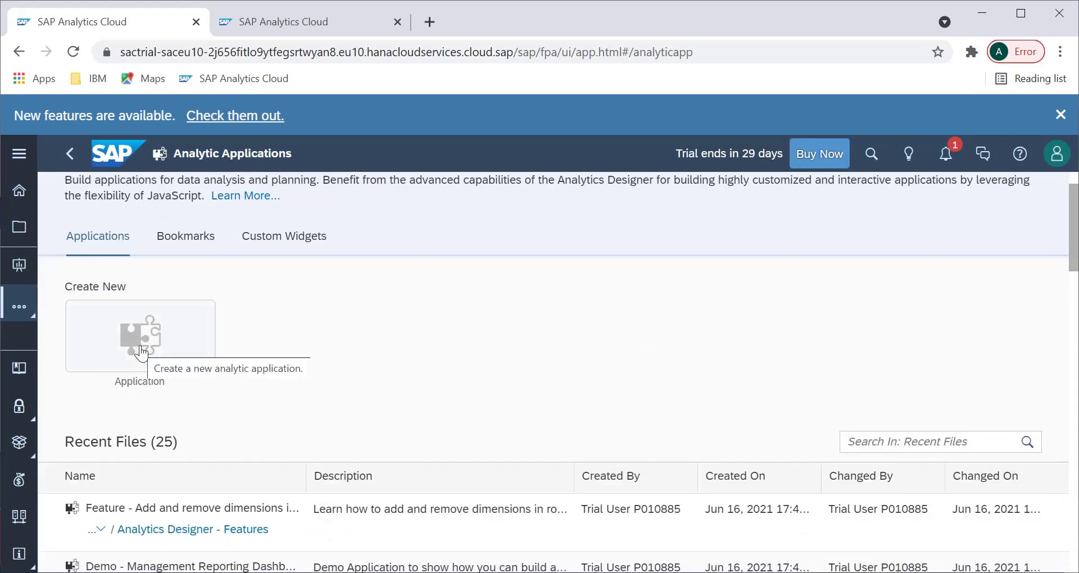
mouse_move(1076, 260)
mouse_down()
mouse_move(1075, 503)
mouse_move(1074, 255)
mouse_up()
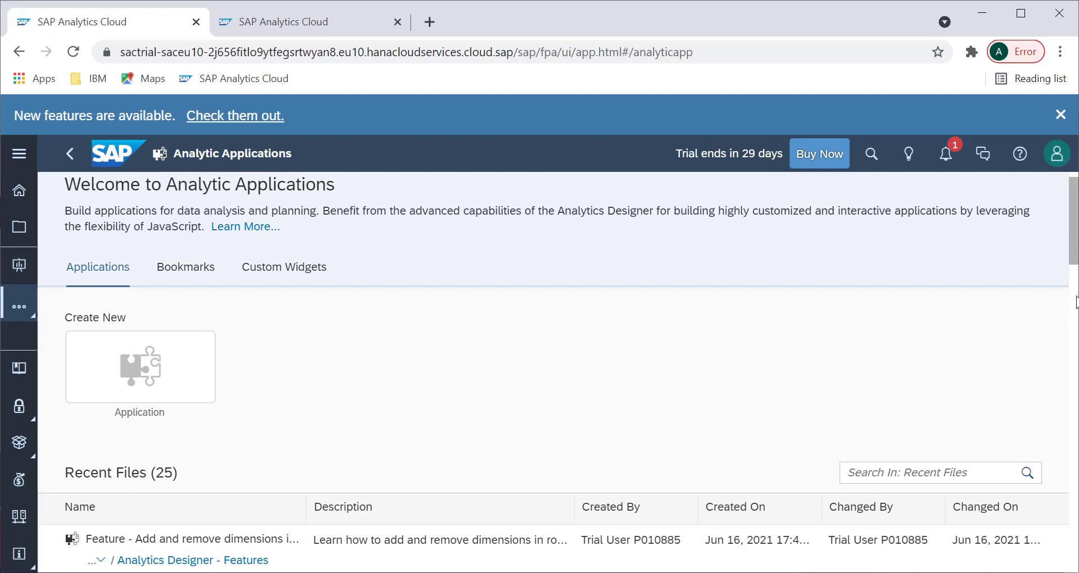
drag(1076, 263, 1076, 312)
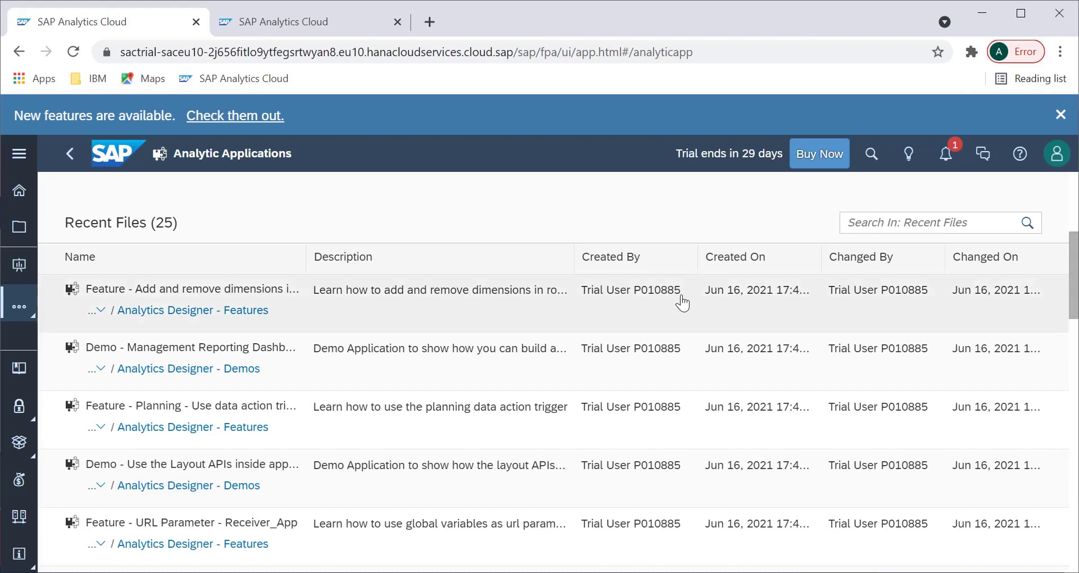
Widen the Description and Name columns of the recent analytic applications list and look through the entries.
drag(575, 259, 742, 275)
drag(302, 262, 402, 270)
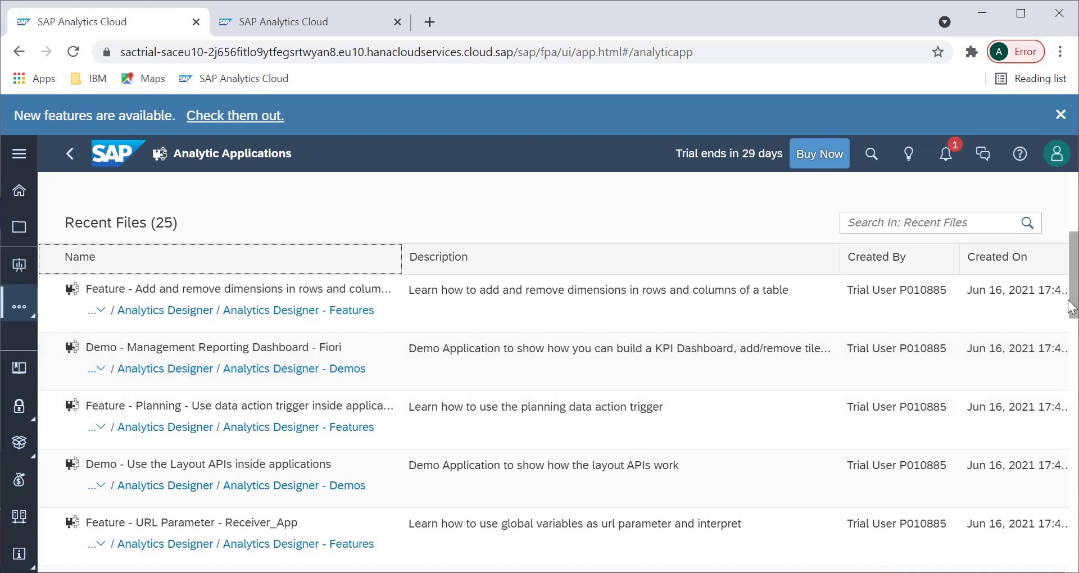
scroll(1073, 323, down, 1)
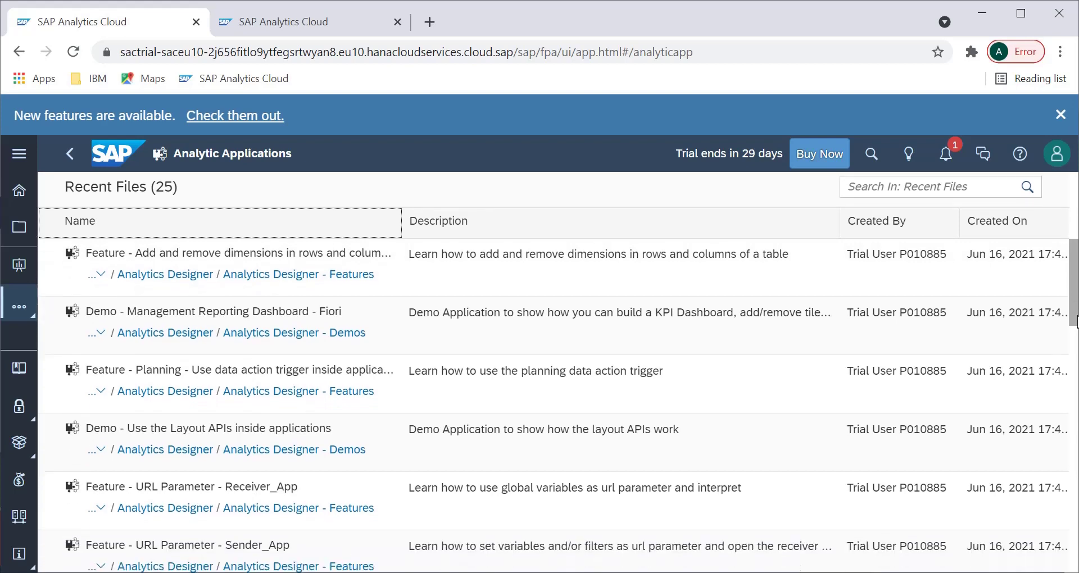
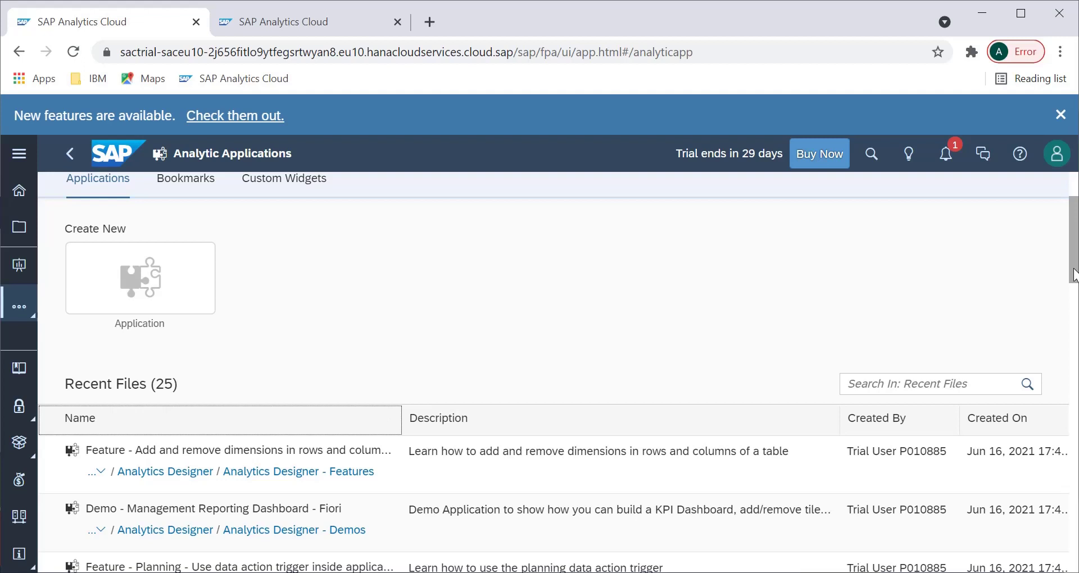
mouse_move(1075, 276)
mouse_down()
mouse_move(1074, 435)
mouse_move(1072, 247)
mouse_move(1070, 276)
mouse_up()
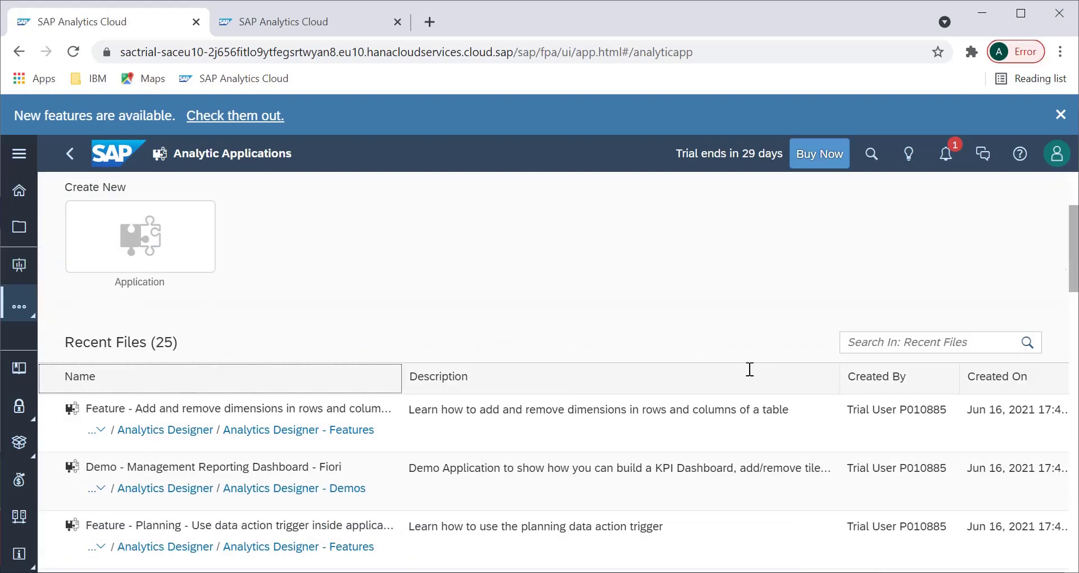
In the running sample application, remove all measures from the table and show only Discount and Discount Plan.
click(335, 21)
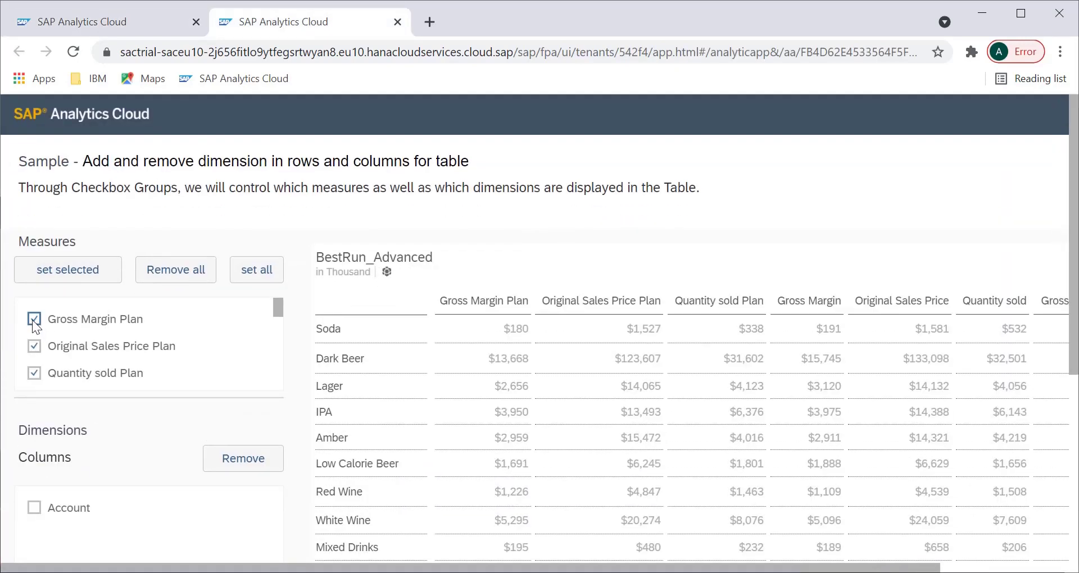
click(201, 275)
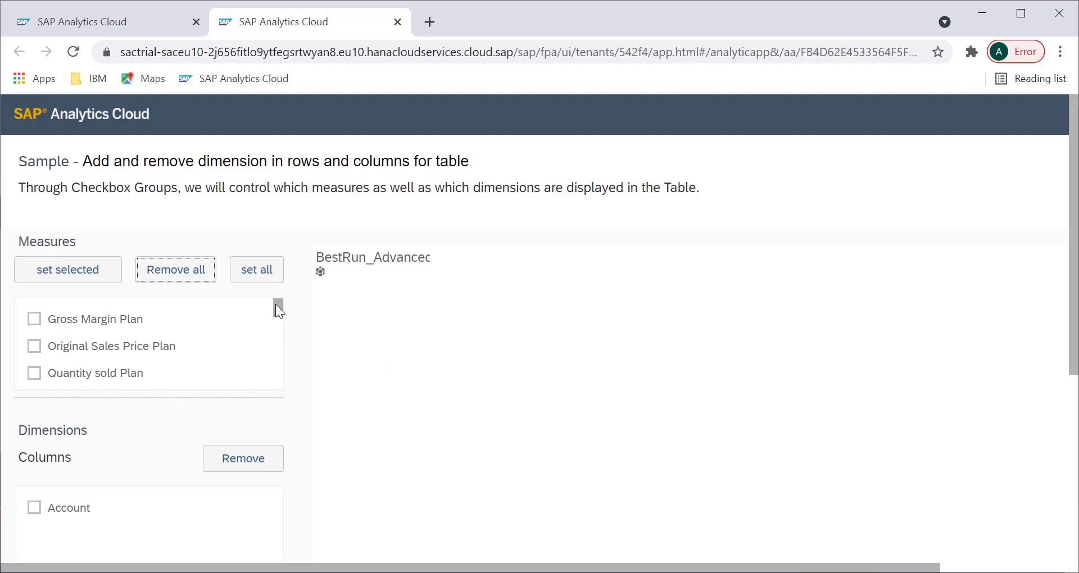
drag(278, 306, 113, 355)
click(35, 357)
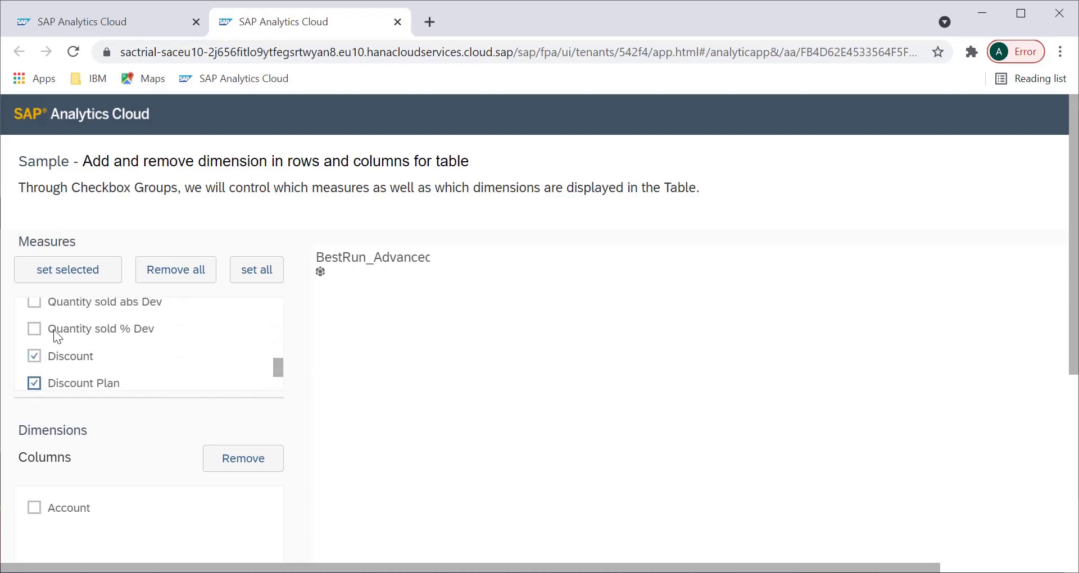
click(64, 268)
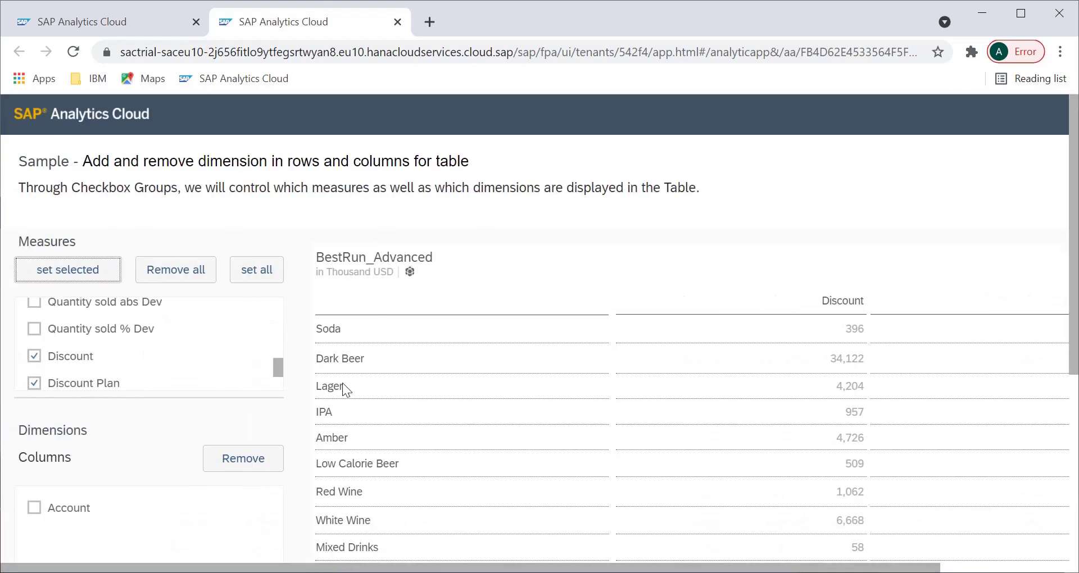
click(338, 380)
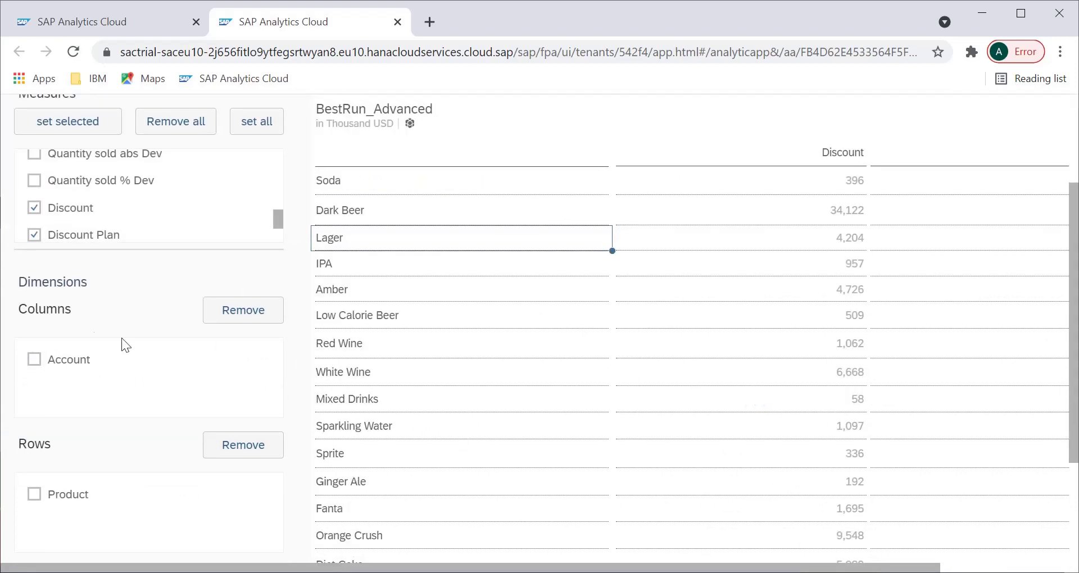
scroll(1077, 315, up, 3)
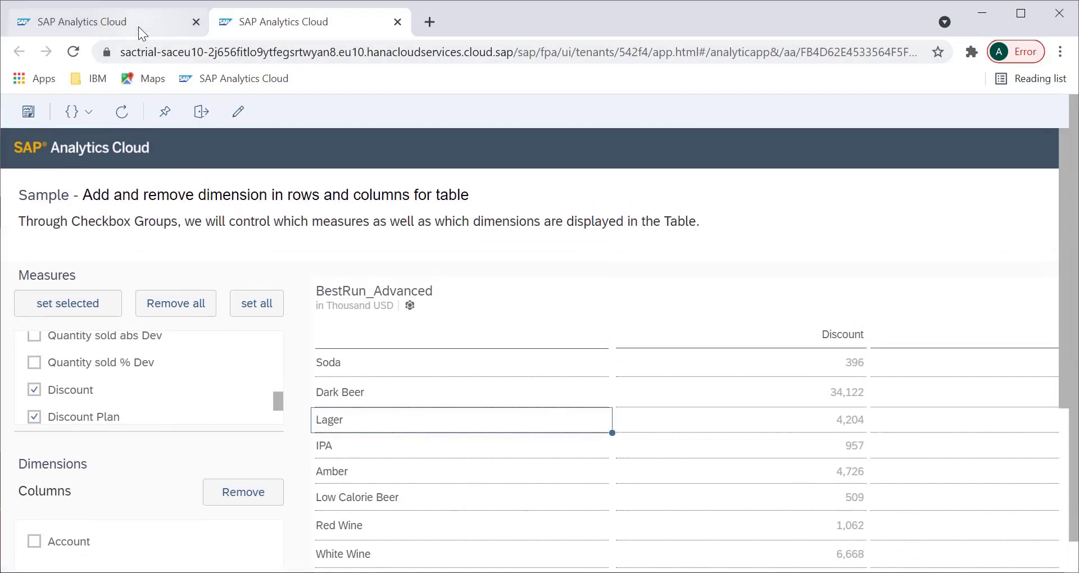
Return to the Analytic Applications list, open the sample for adding and removing dimensions in rows and columns, and switch it to edit mode.
click(138, 22)
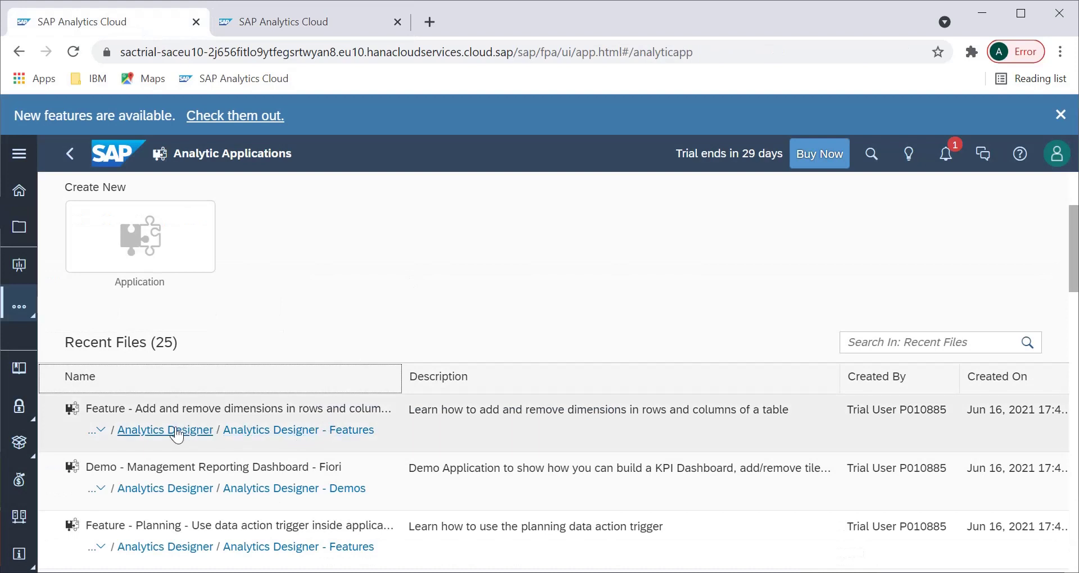
click(175, 408)
click(982, 194)
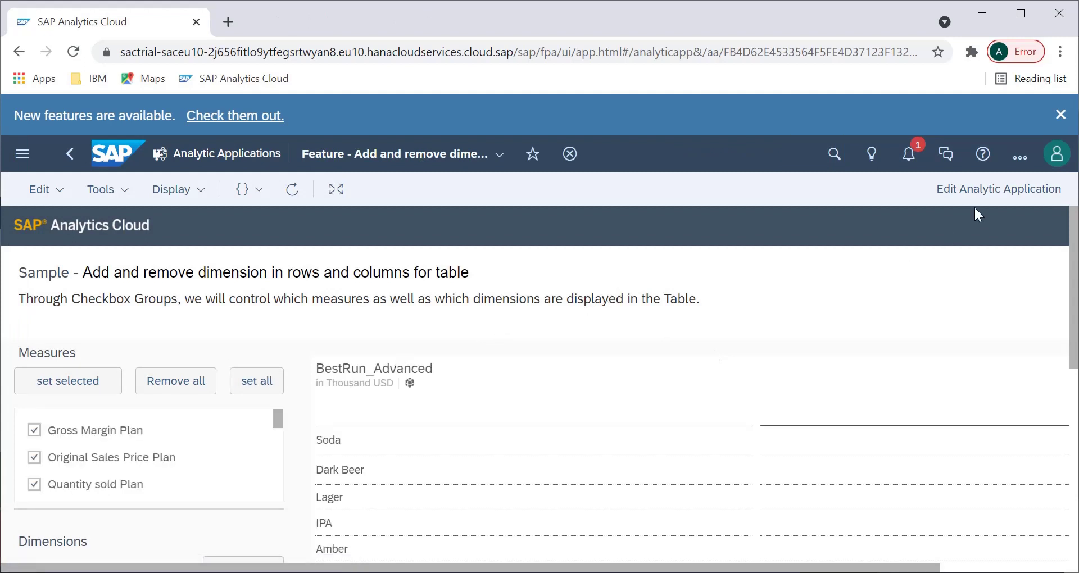
click(1008, 191)
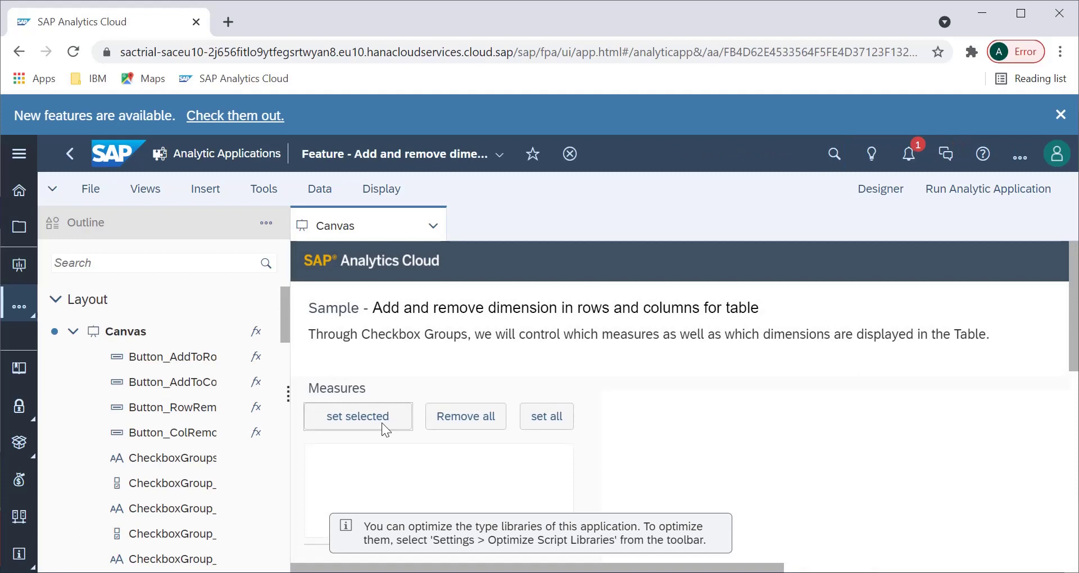
Inspect the measure buttons and checkbox group on the canvas, and open the onClick script of the "set selected" button.
click(464, 423)
click(547, 420)
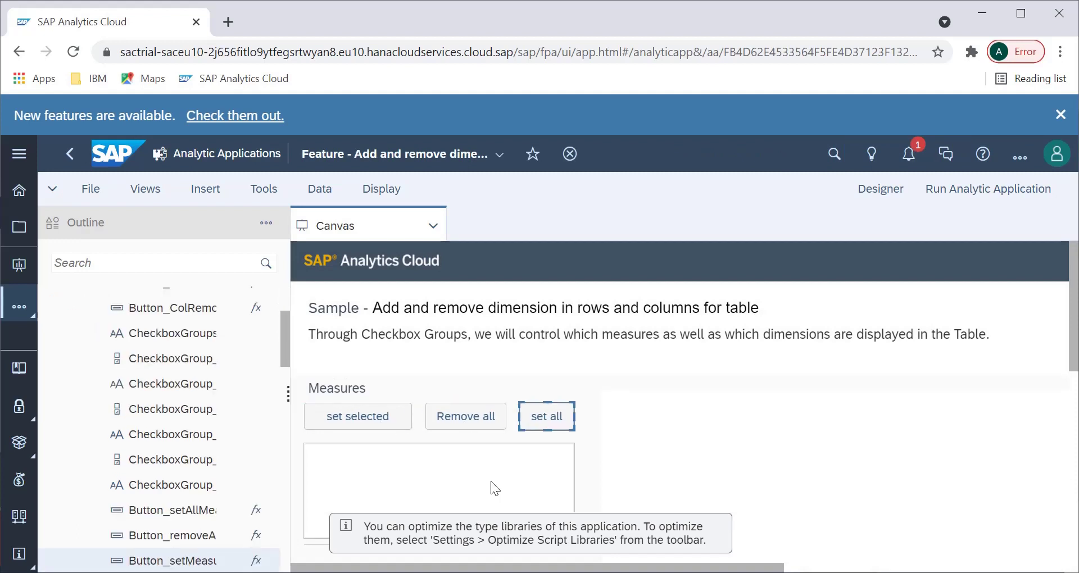
click(491, 482)
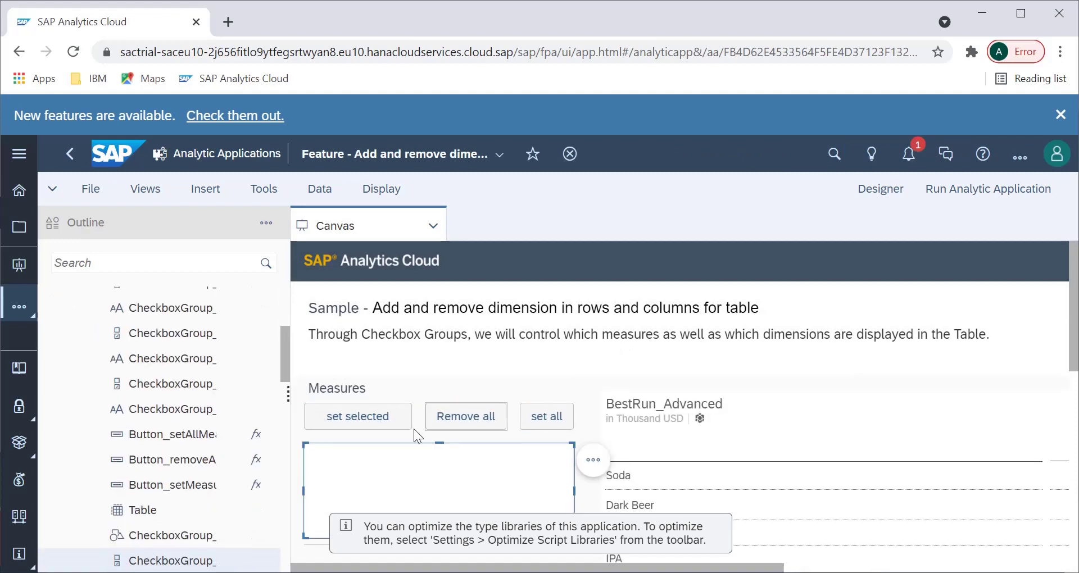
click(394, 420)
click(432, 422)
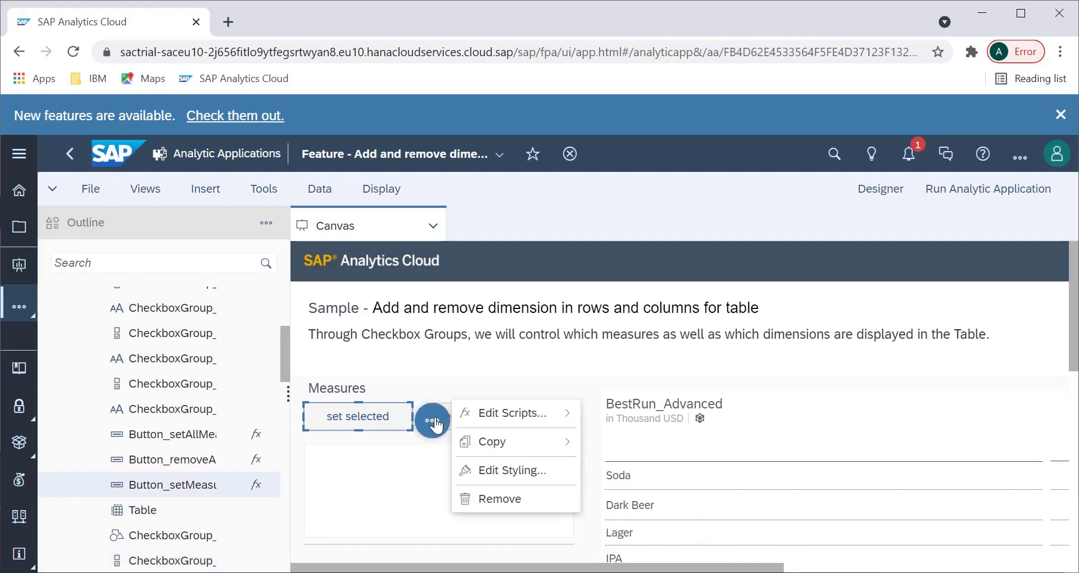
mouse_move(506, 414)
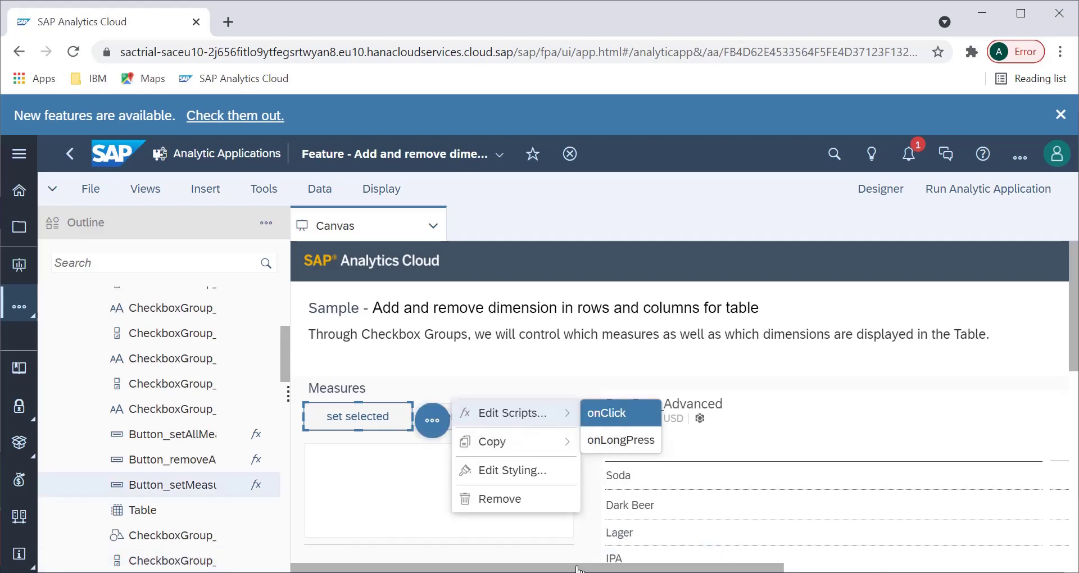
click(618, 424)
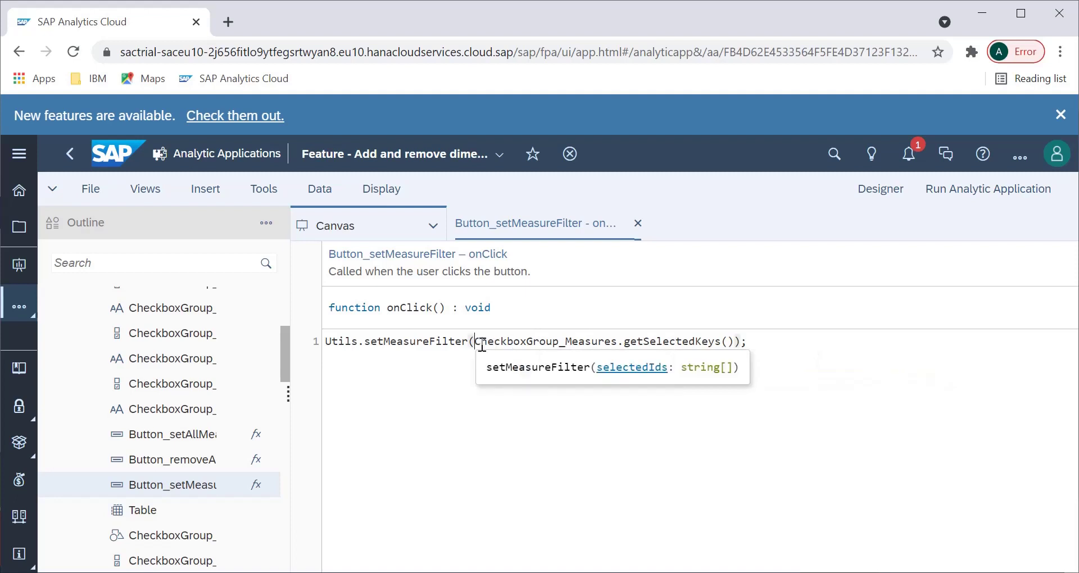
Examine the argument passed to Utils.setMeasureFilter in the button's script, and close the script.
drag(475, 341, 735, 343)
click(442, 403)
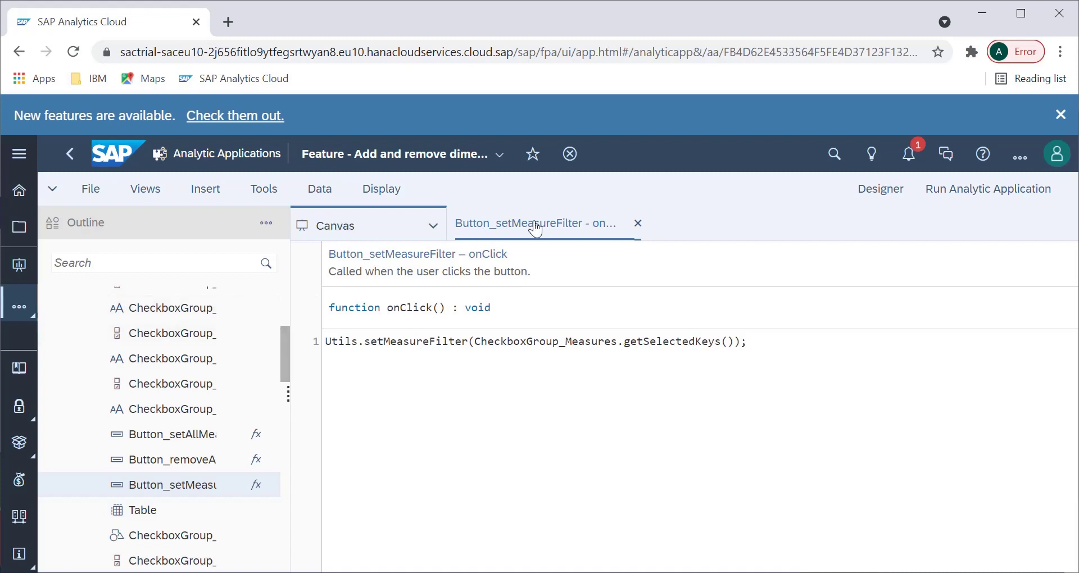
click(638, 224)
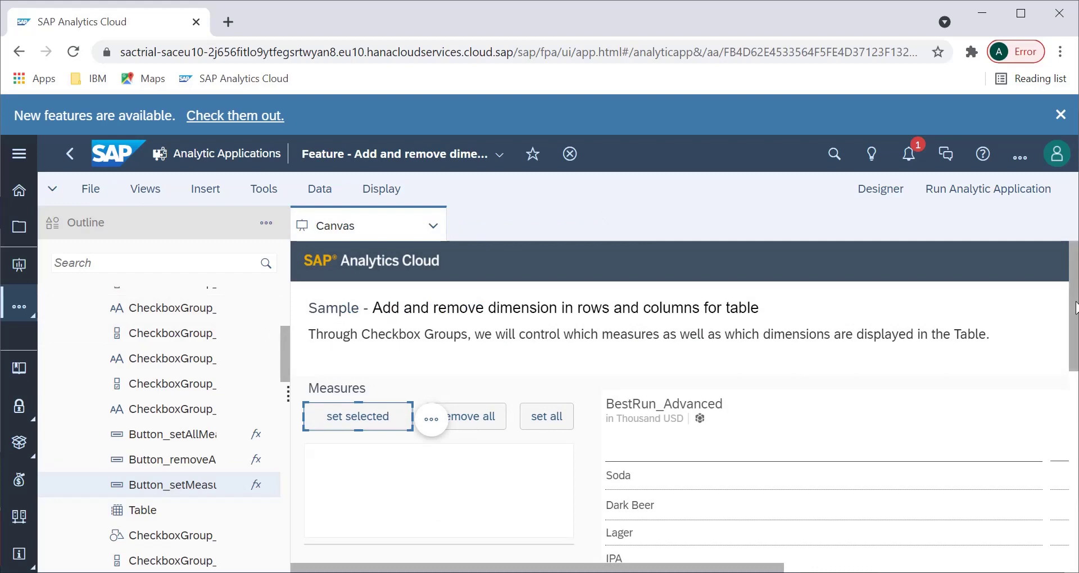
Select the table on the canvas and look through the application's outline, including its script objects.
drag(1075, 298, 1074, 466)
click(737, 369)
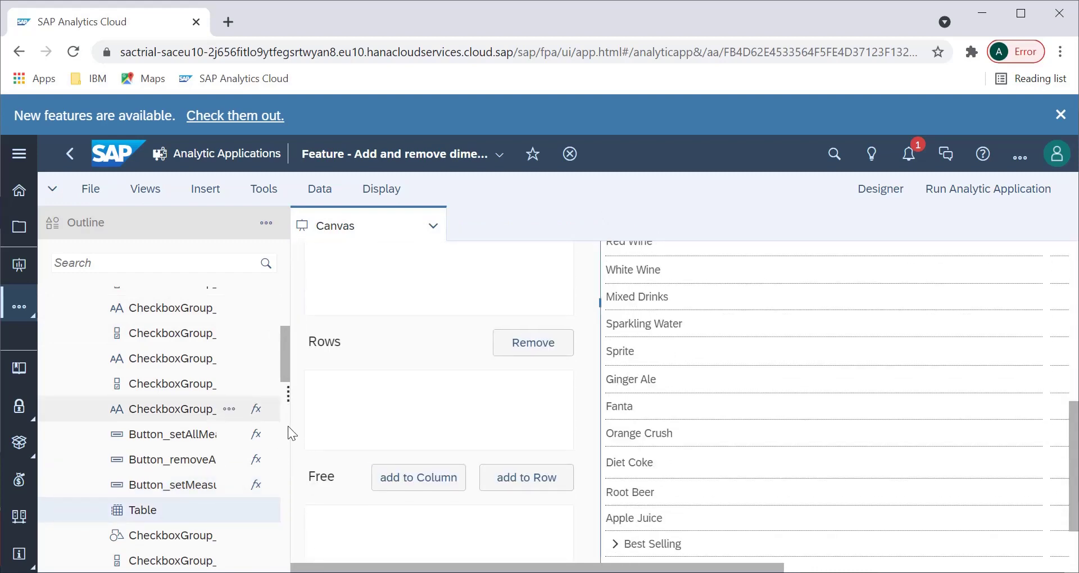
drag(288, 377, 284, 521)
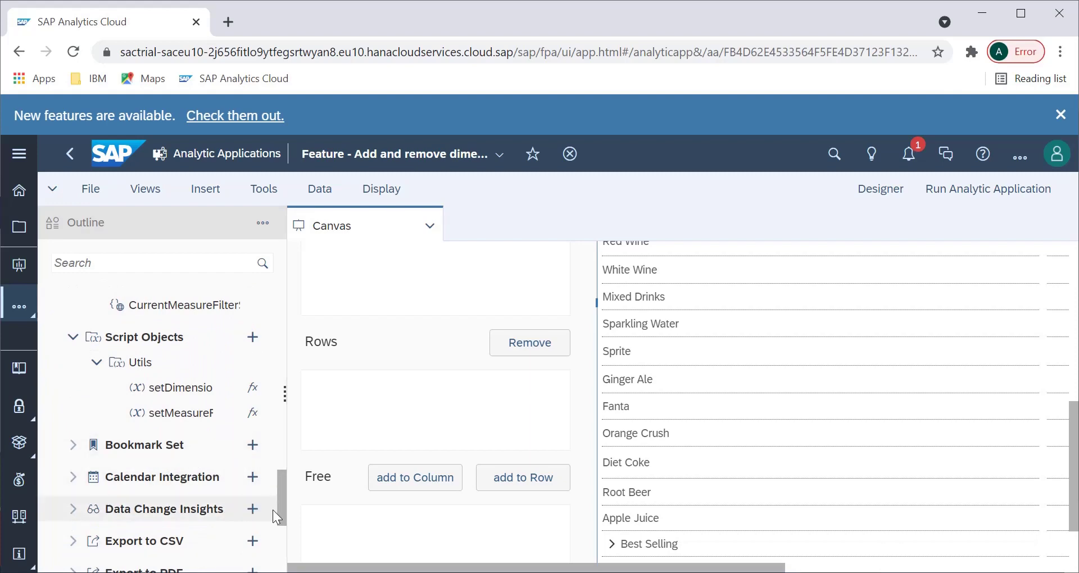
drag(283, 519, 298, 285)
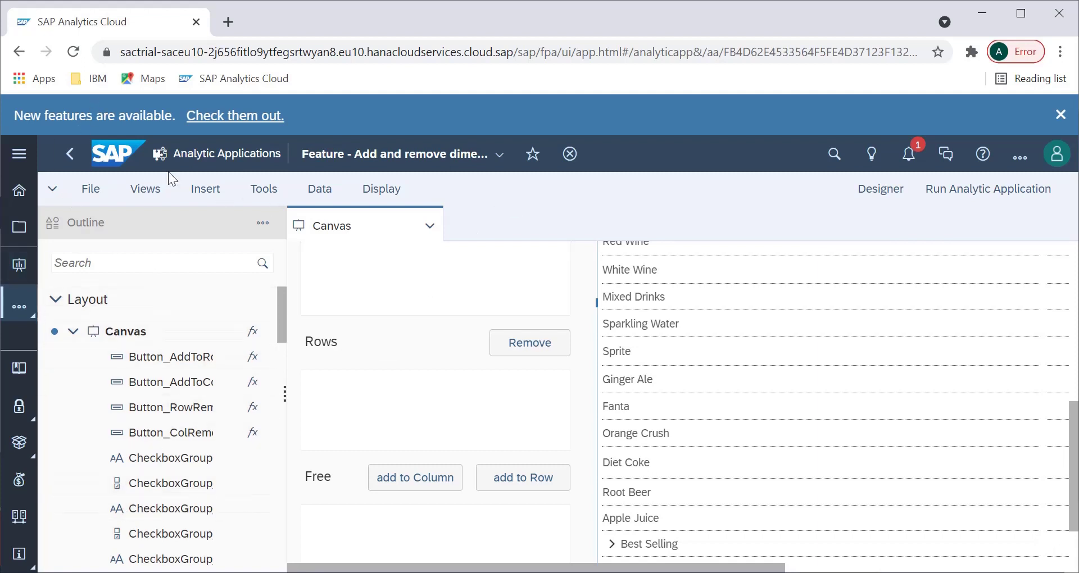
Open the notes on newly available features and skim the list of 2021 release versions.
click(231, 116)
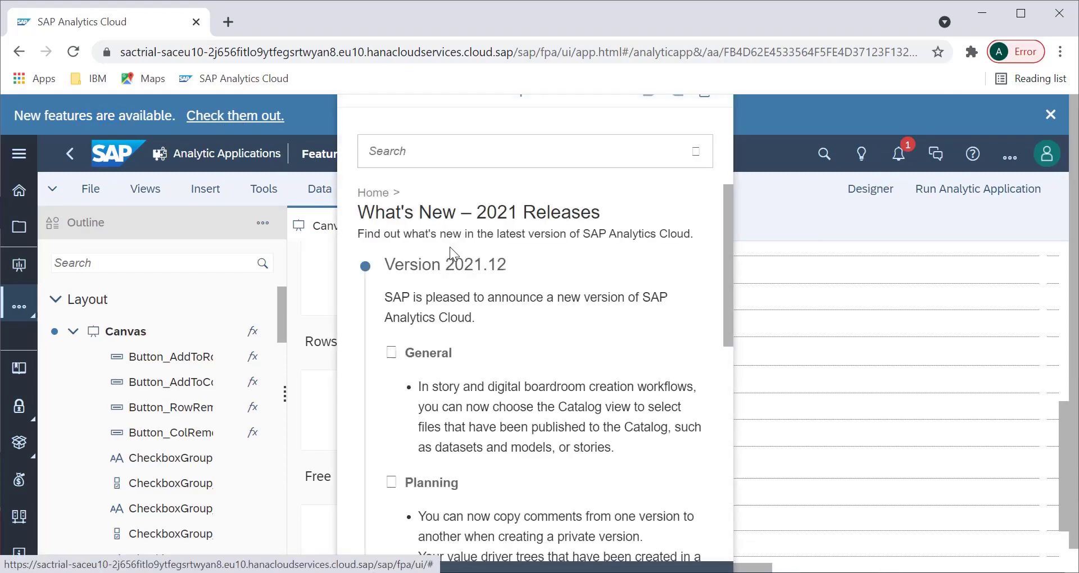
drag(726, 288, 722, 465)
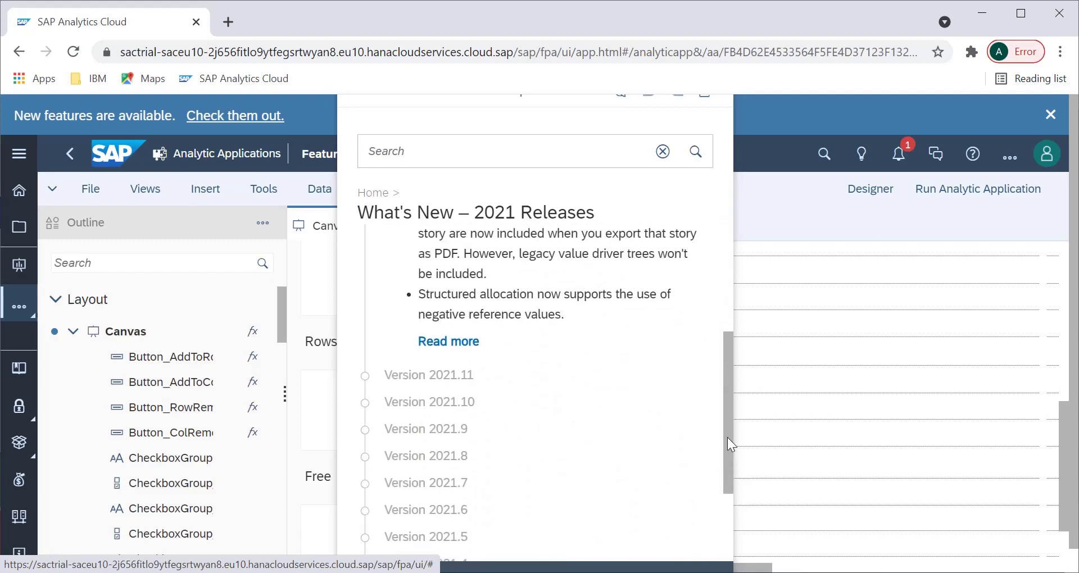
drag(733, 454, 730, 531)
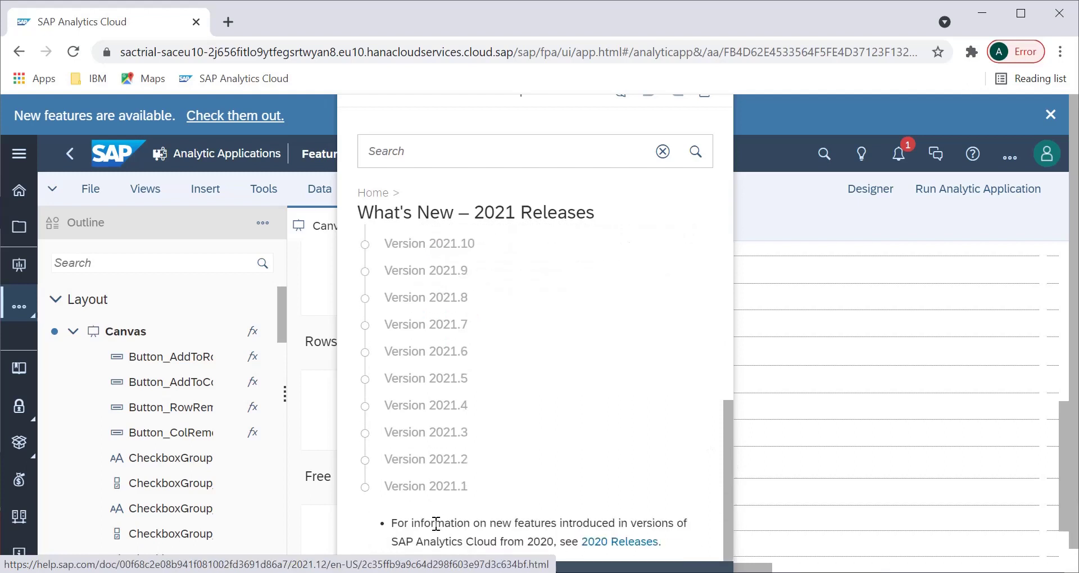
drag(728, 478, 719, 279)
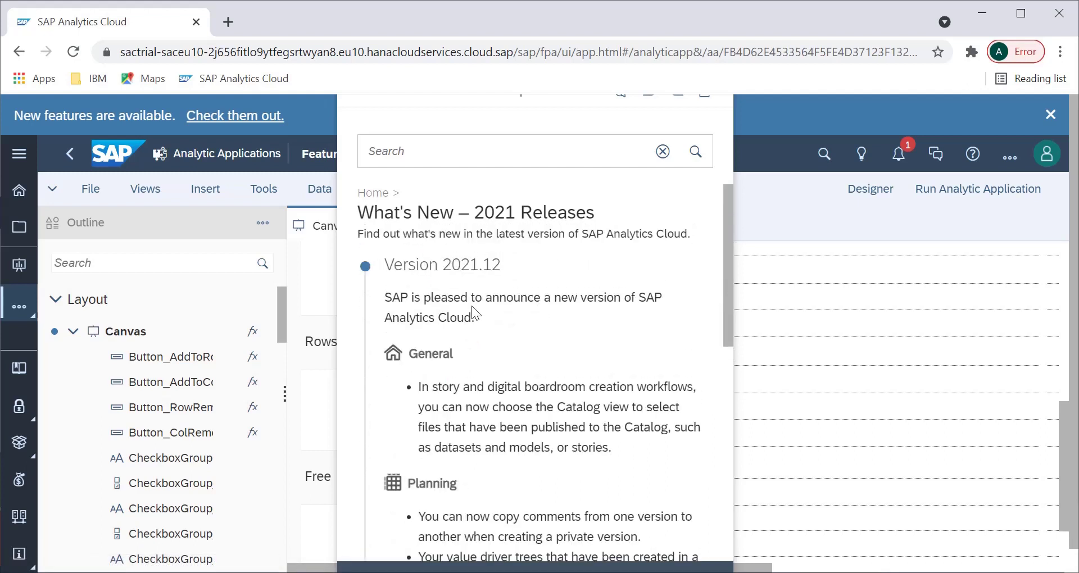
Read the General and Planning notes for Version 2021.12, highlighting the passage on the Catalog view.
drag(491, 312, 410, 308)
click(471, 336)
drag(727, 302, 739, 274)
drag(470, 386, 587, 427)
click(587, 426)
drag(487, 388, 587, 427)
click(584, 425)
drag(494, 407, 576, 410)
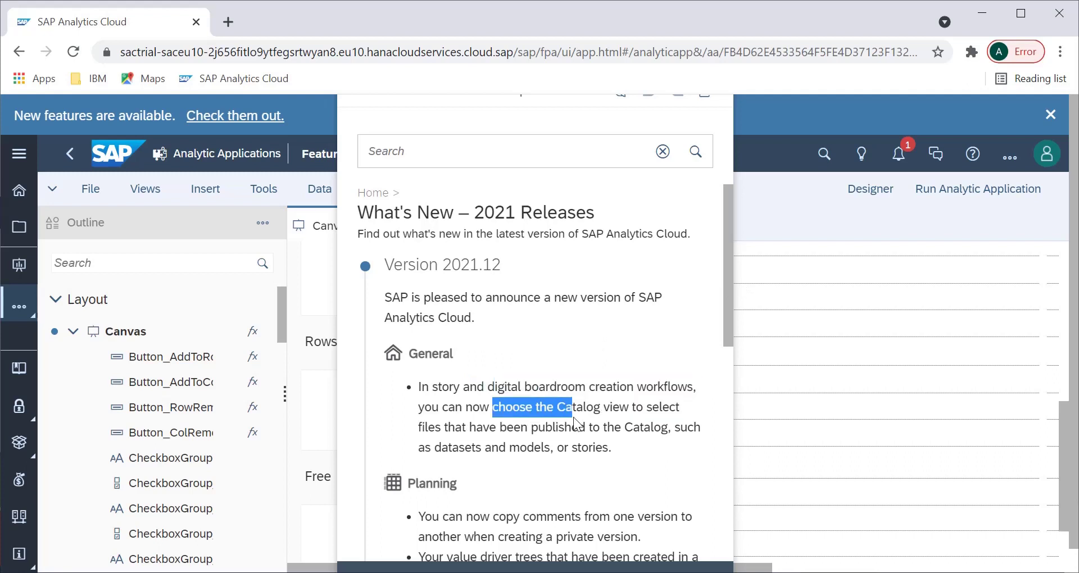
click(579, 423)
drag(448, 427, 506, 447)
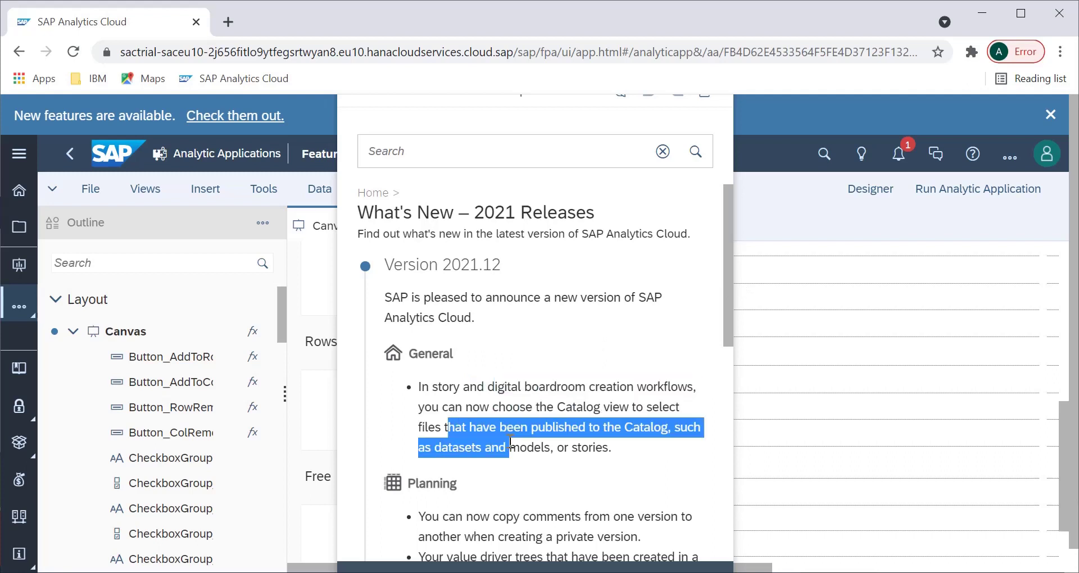
click(508, 446)
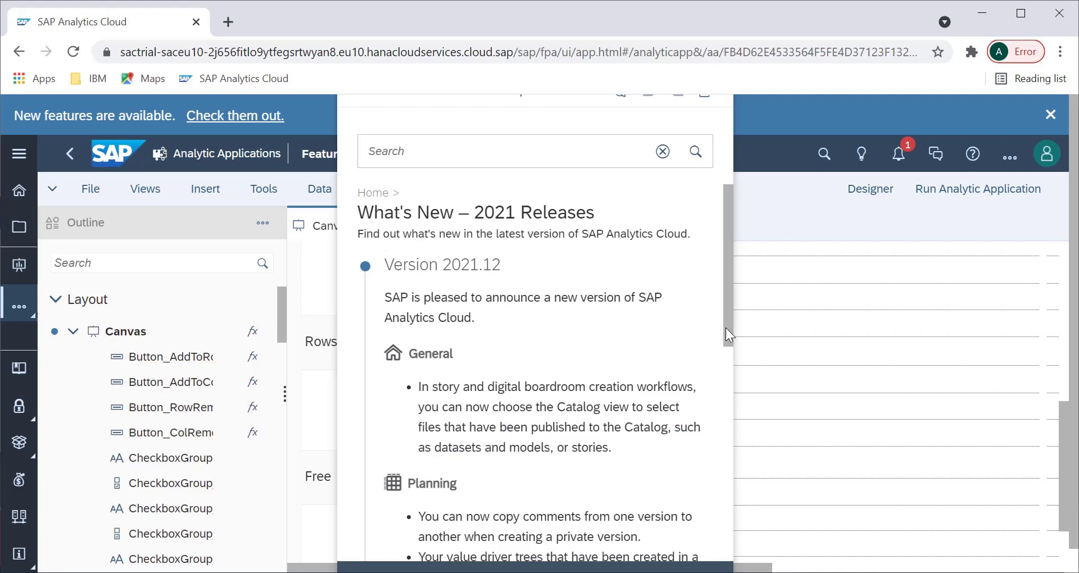
drag(726, 328, 727, 335)
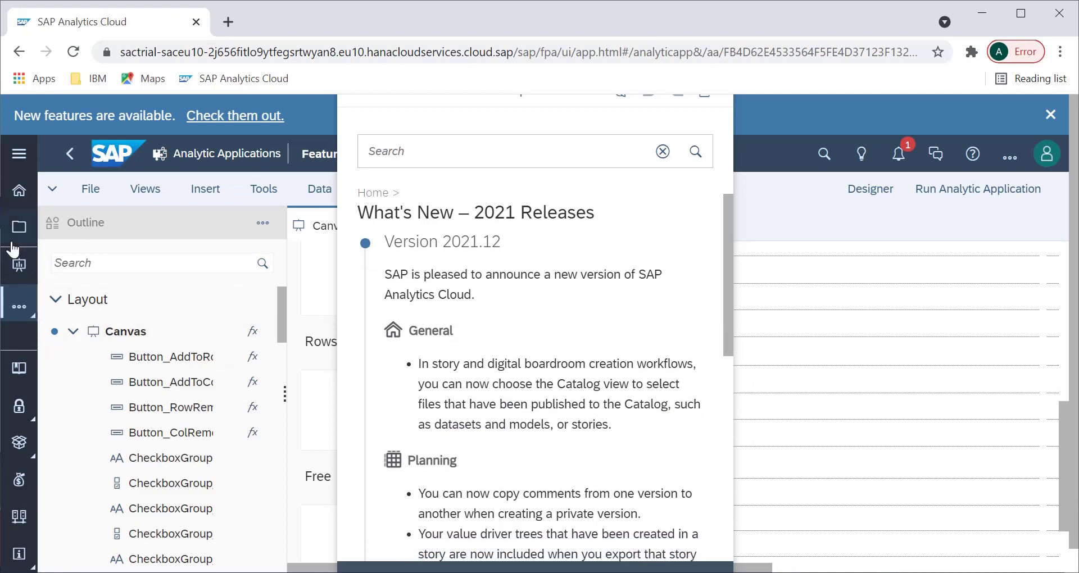
drag(731, 326, 734, 392)
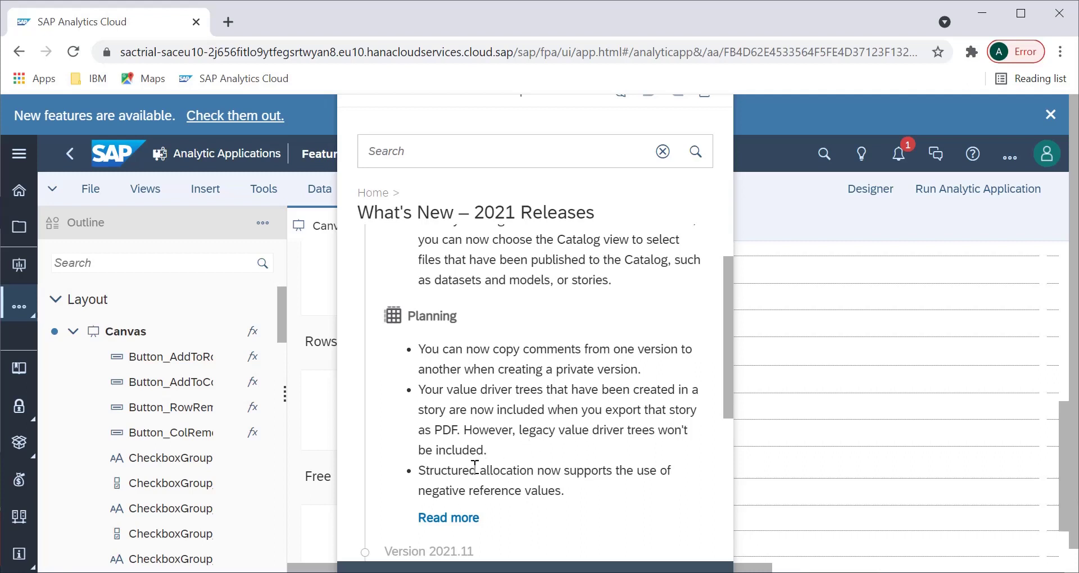
Expand the full Version 2021.12 notes and review the Analytics Designer and System Administration sections.
click(450, 518)
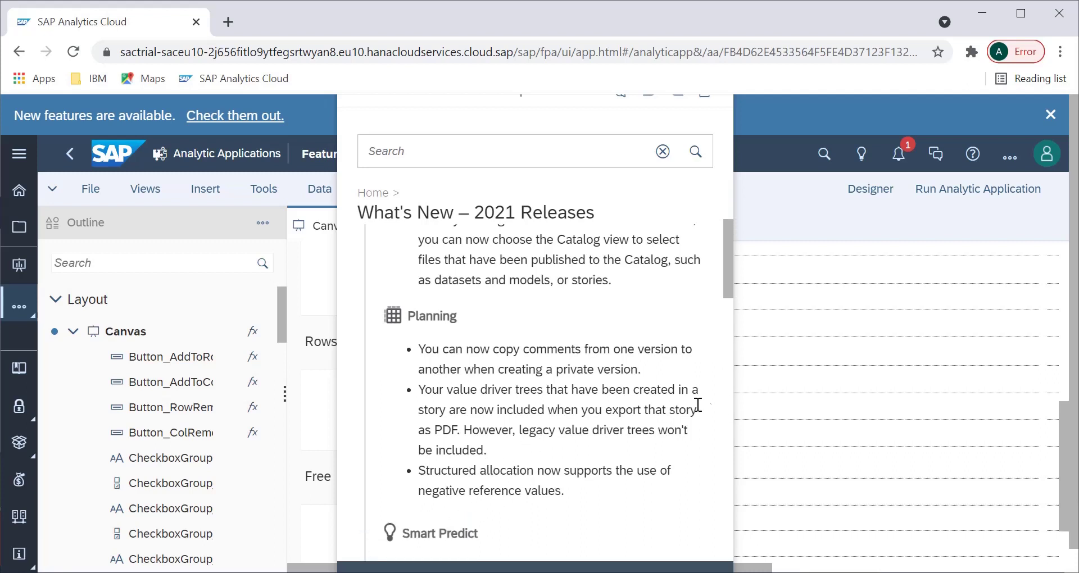
drag(724, 263, 748, 371)
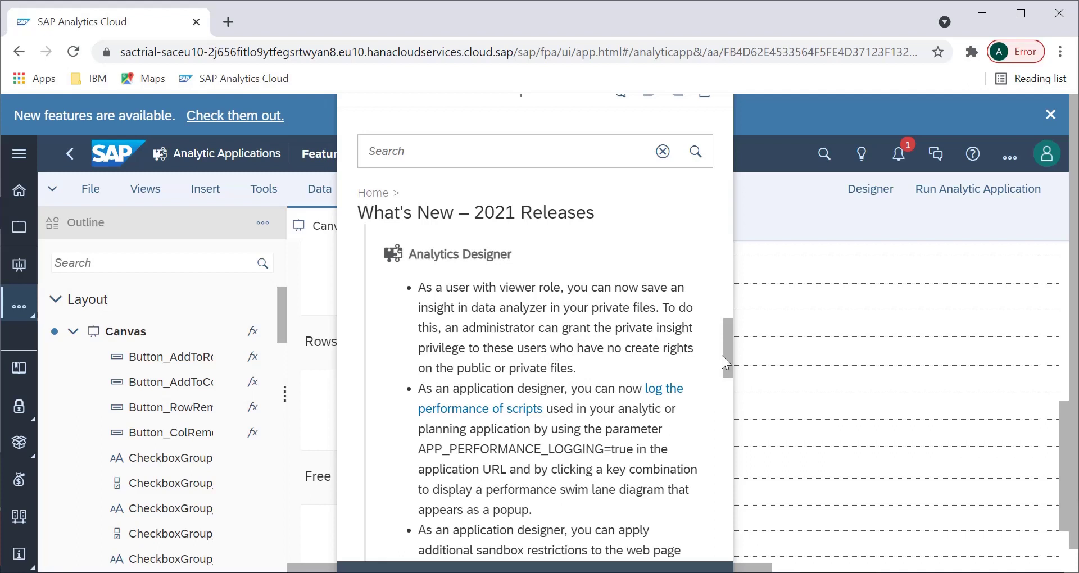
drag(730, 356, 733, 369)
drag(733, 367, 733, 382)
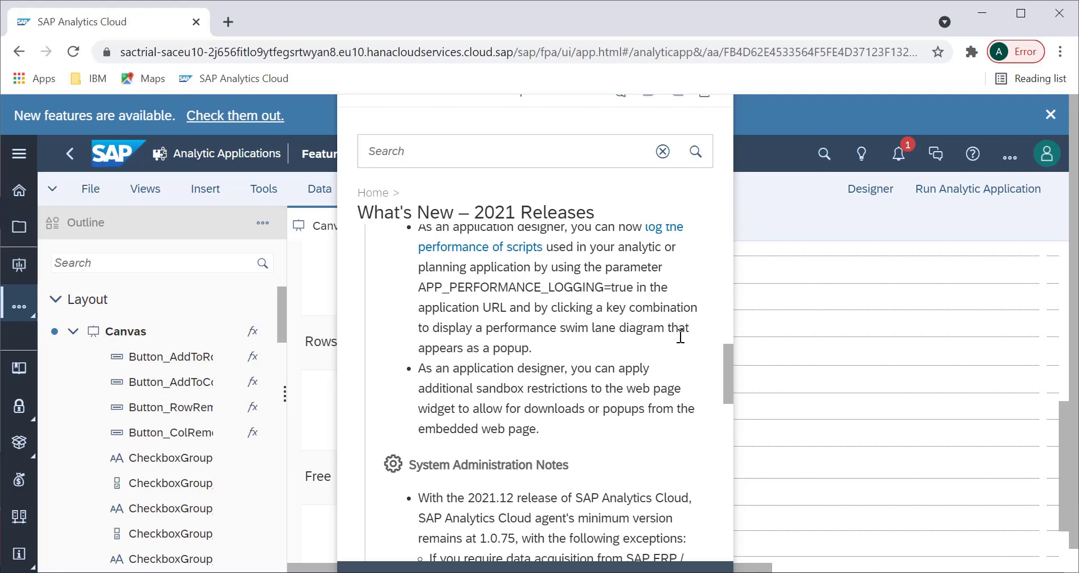
drag(725, 370, 703, 166)
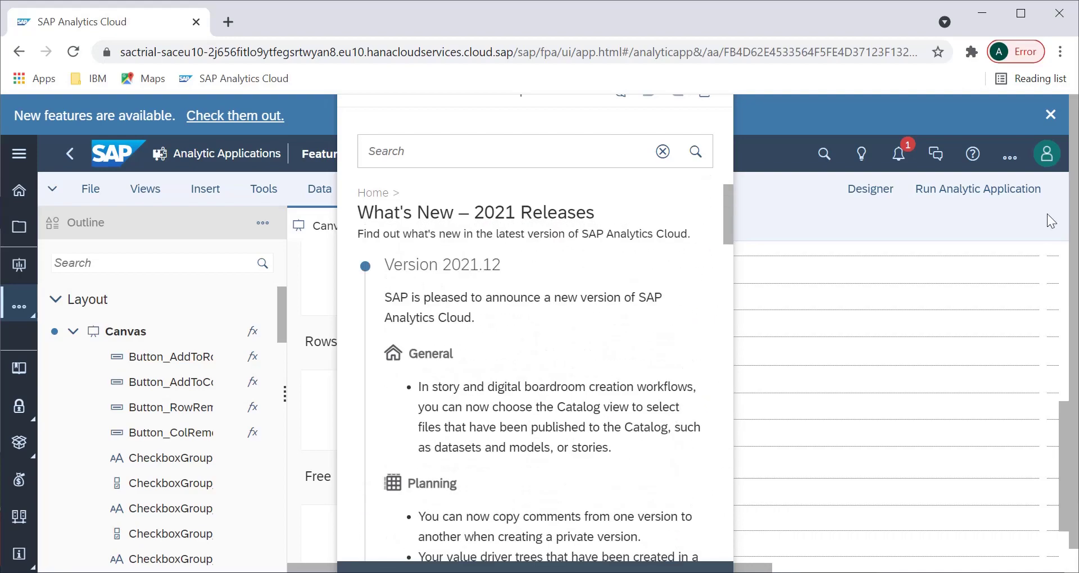
drag(1069, 472, 1068, 413)
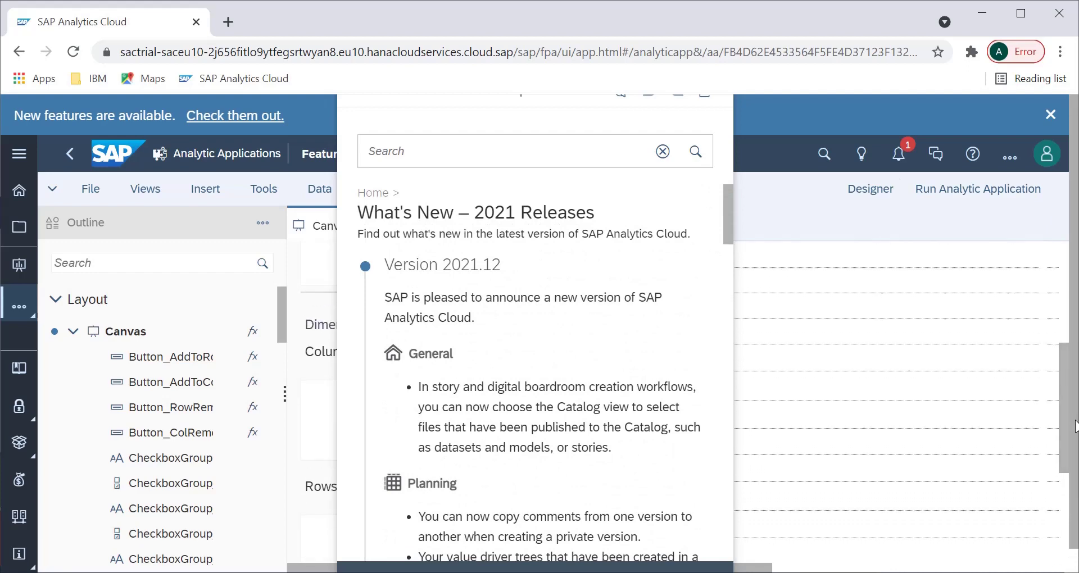